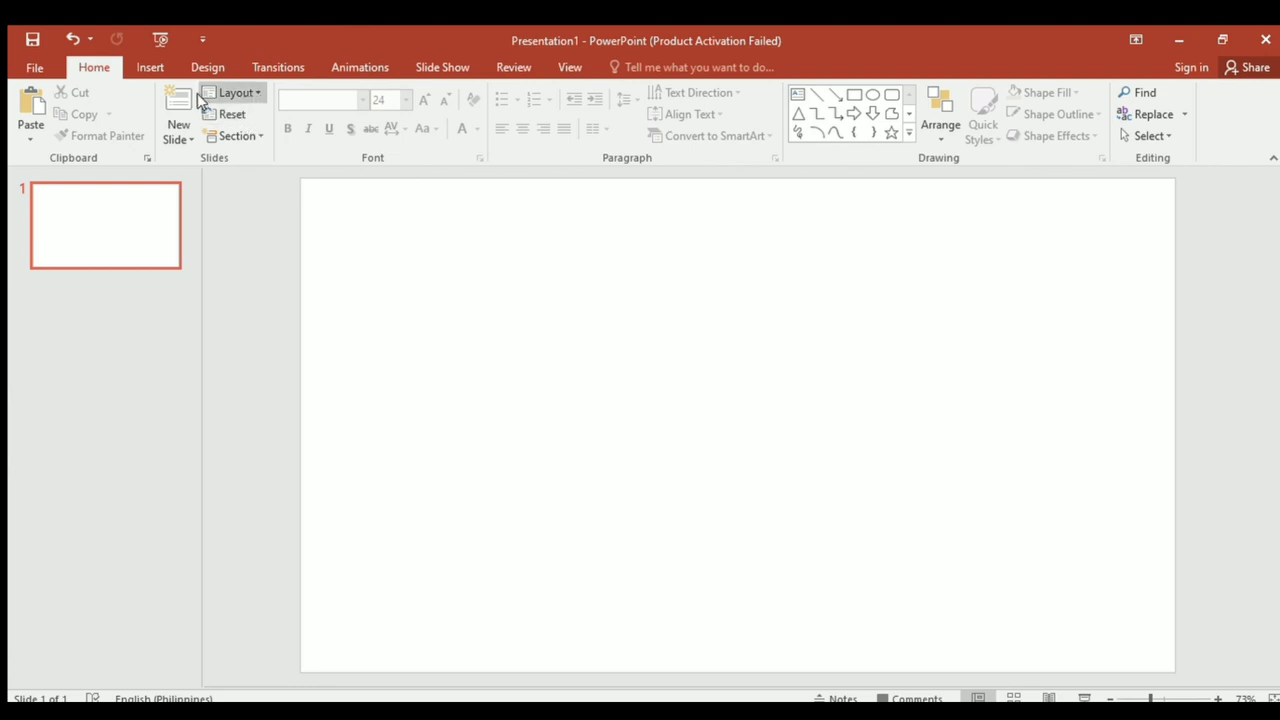
# - Draw an empty text box in the upper-left area of the blank slide
pyautogui.click(150, 68)
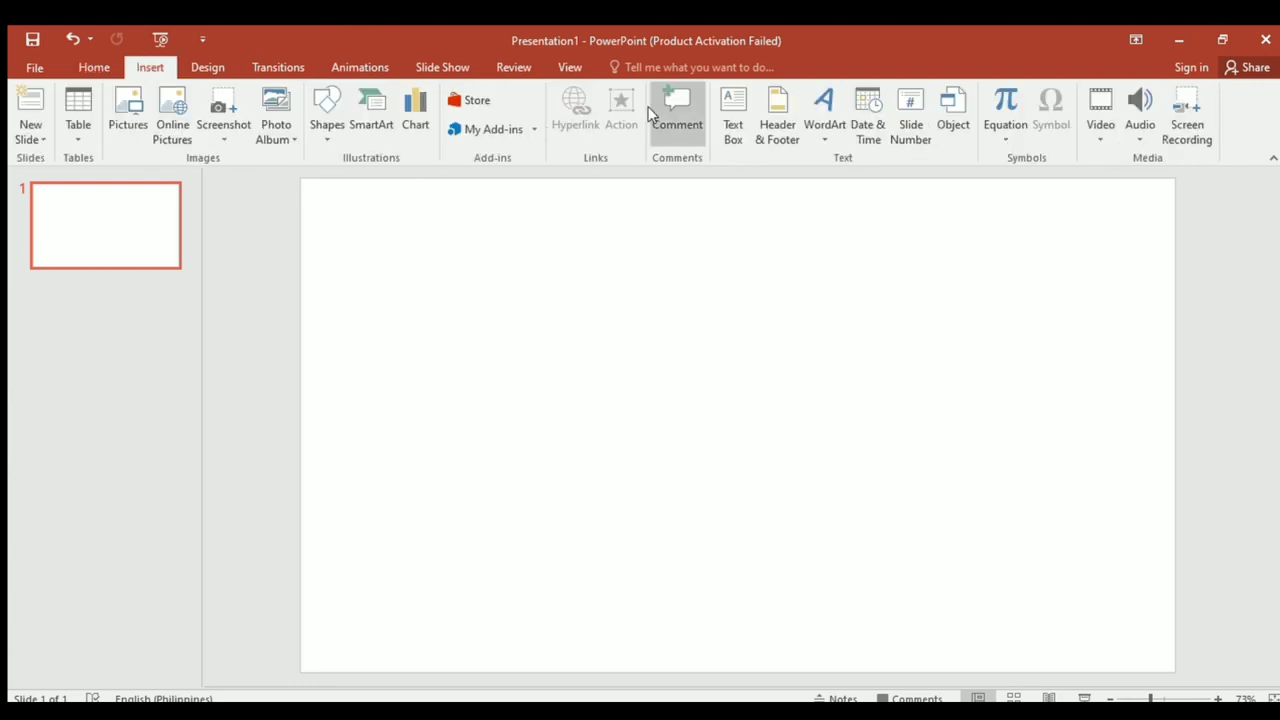
pyautogui.click(727, 128)
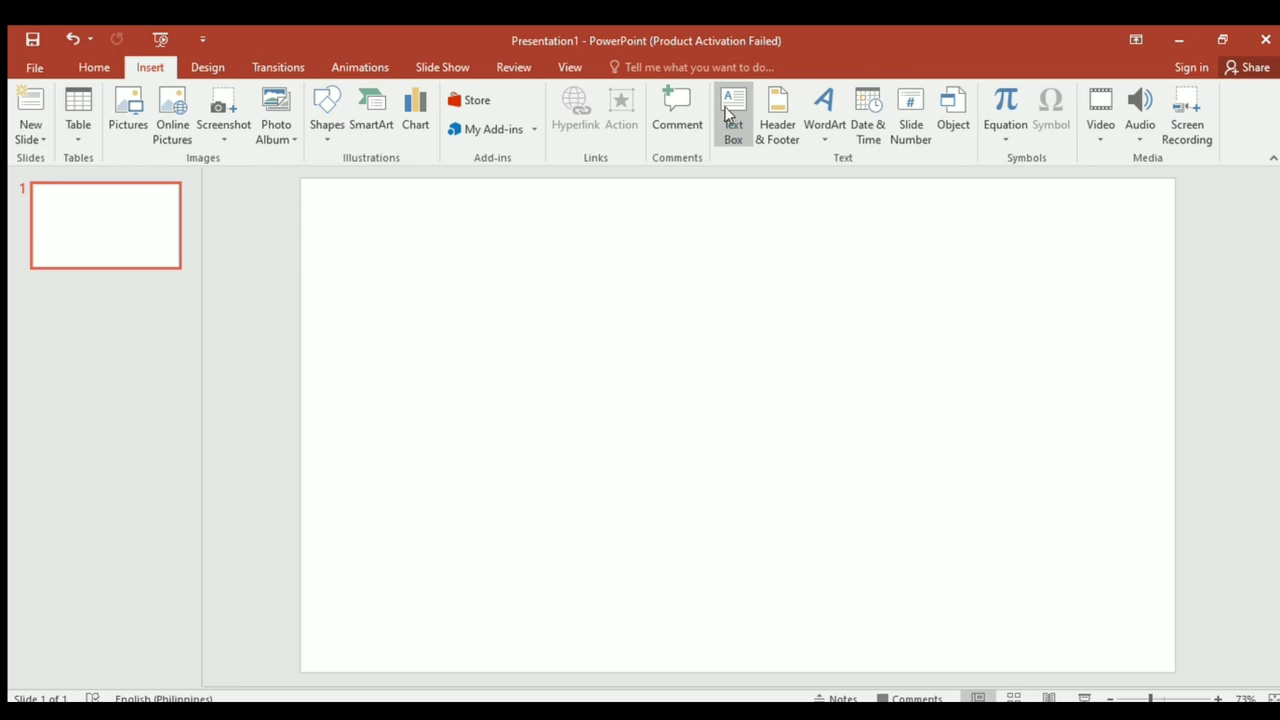
pyautogui.click(727, 113)
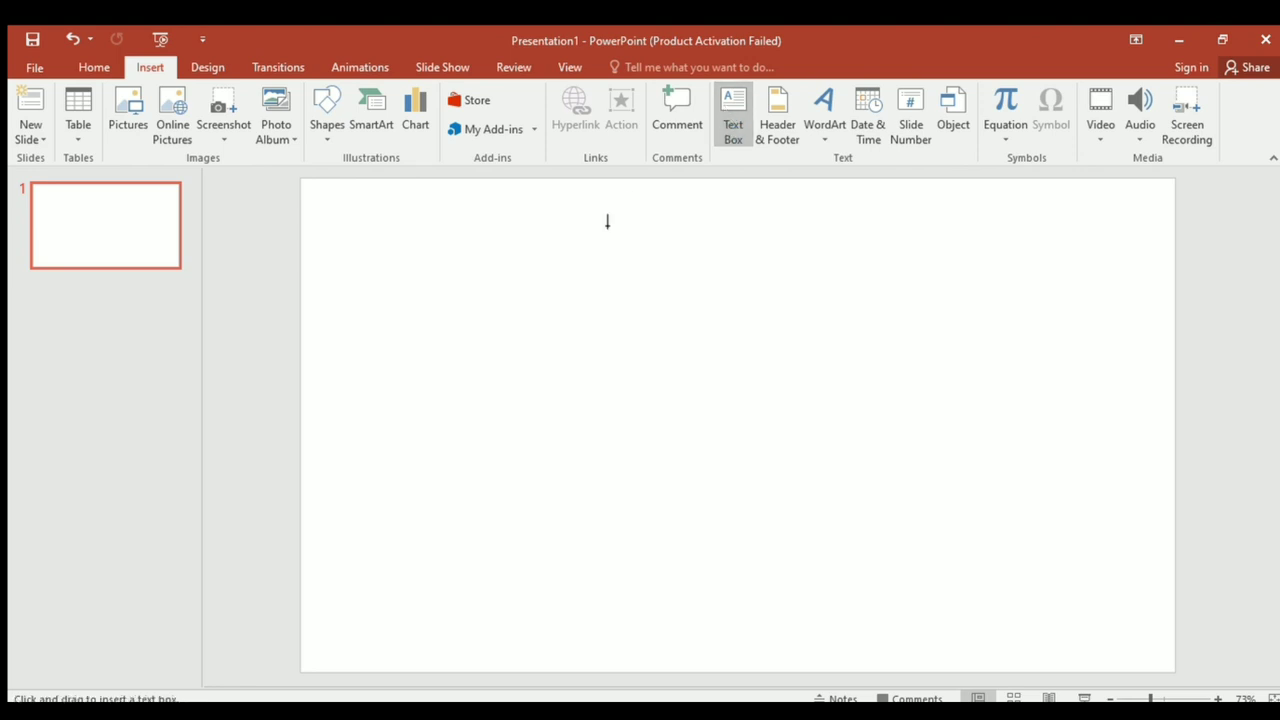
pyautogui.click(411, 222)
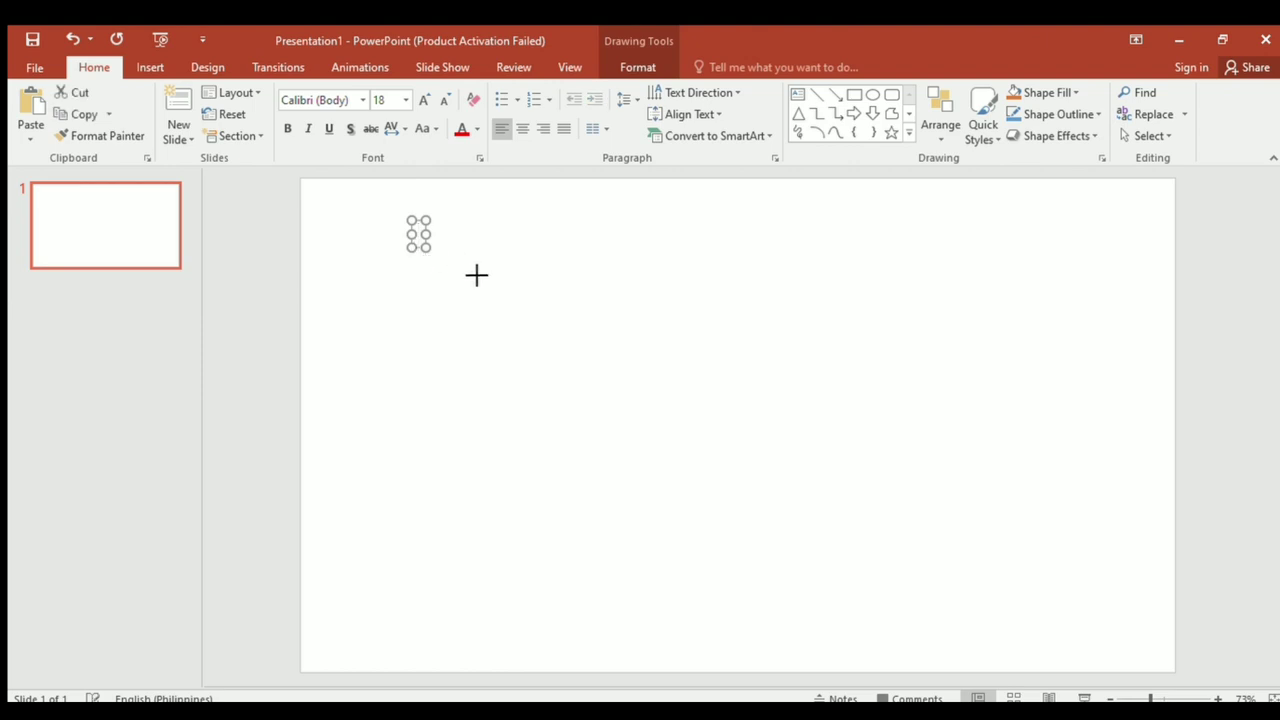
pyautogui.moveTo(424, 256); pyautogui.dragTo(715, 427)
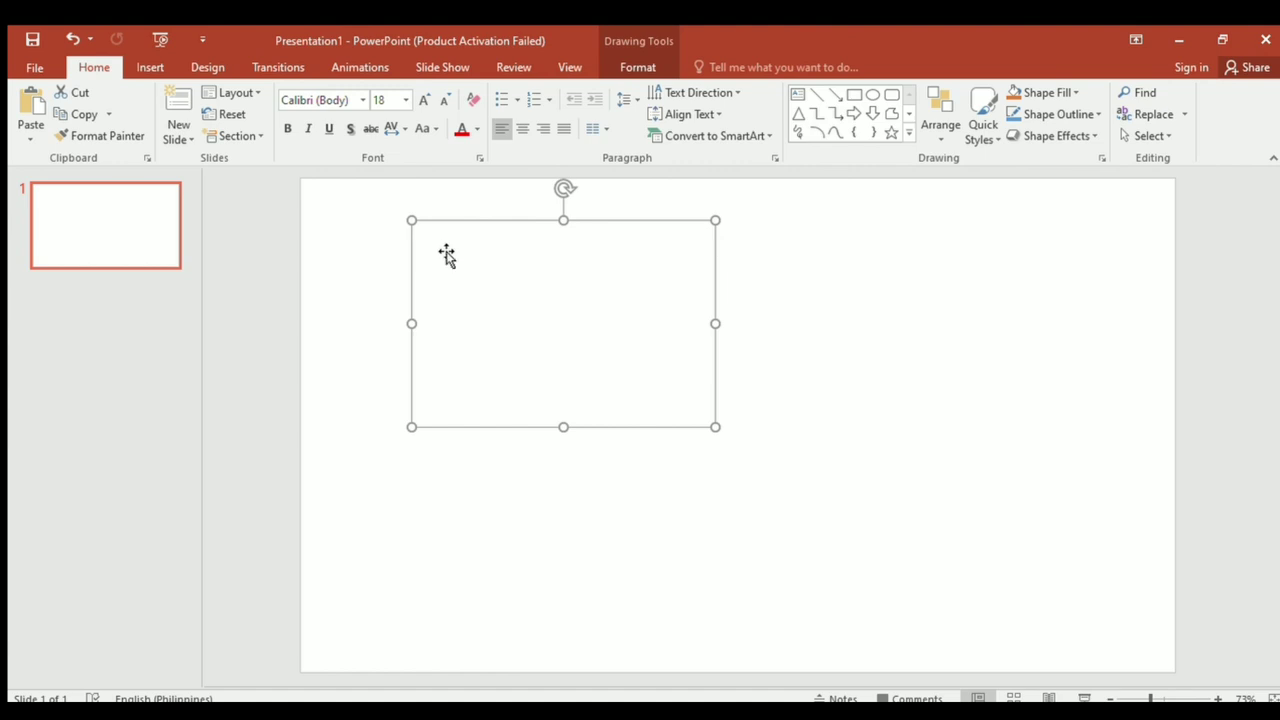
# - Type 'Aa' into the new text box and select it
pyautogui.write('Aa')
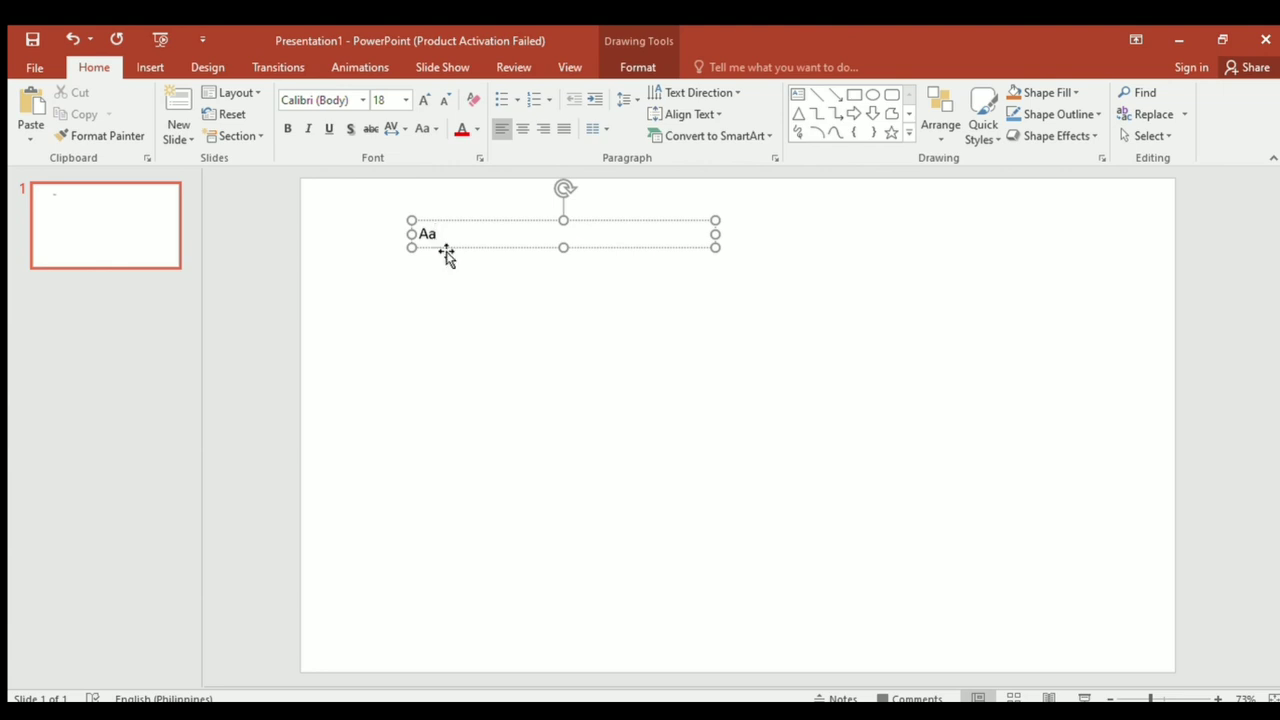
pyautogui.hotkey('ctrl', 'a')
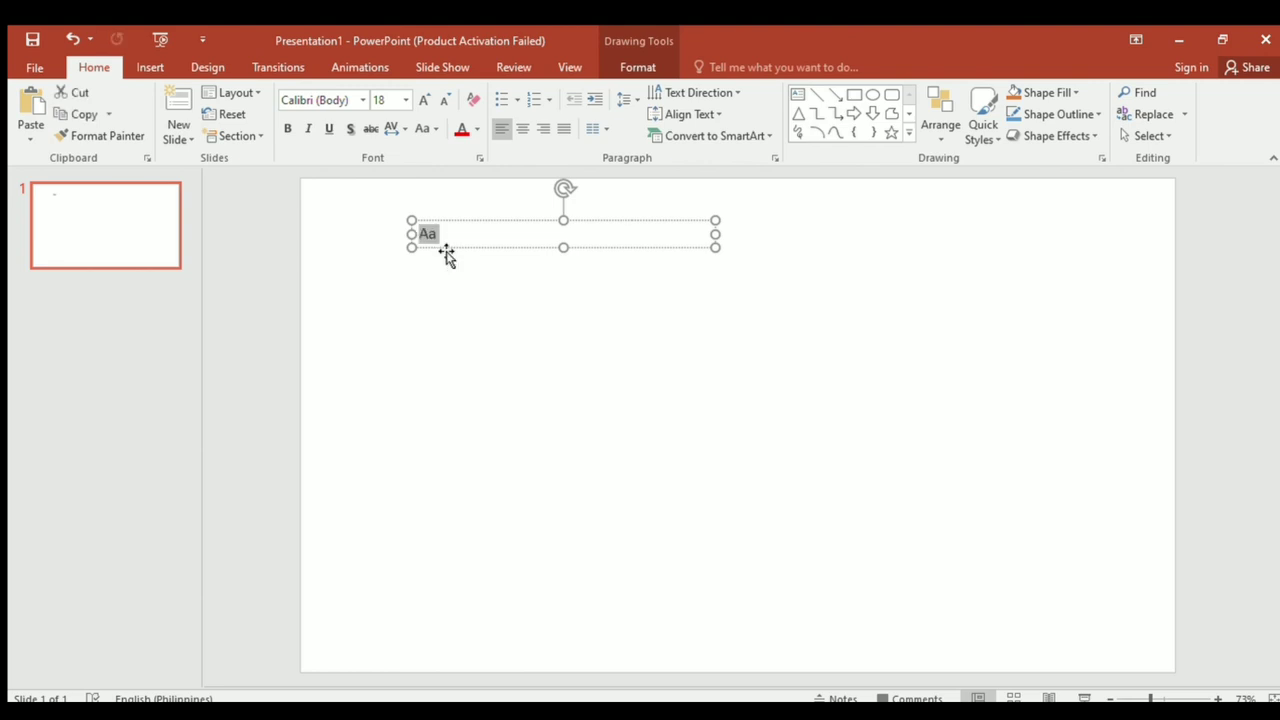
# - Enlarge the Aa text step by step, then widen its box and shift it right
pyautogui.click(421, 97)
pyautogui.click(421, 97)
pyautogui.click(421, 97)
pyautogui.click(421, 97)
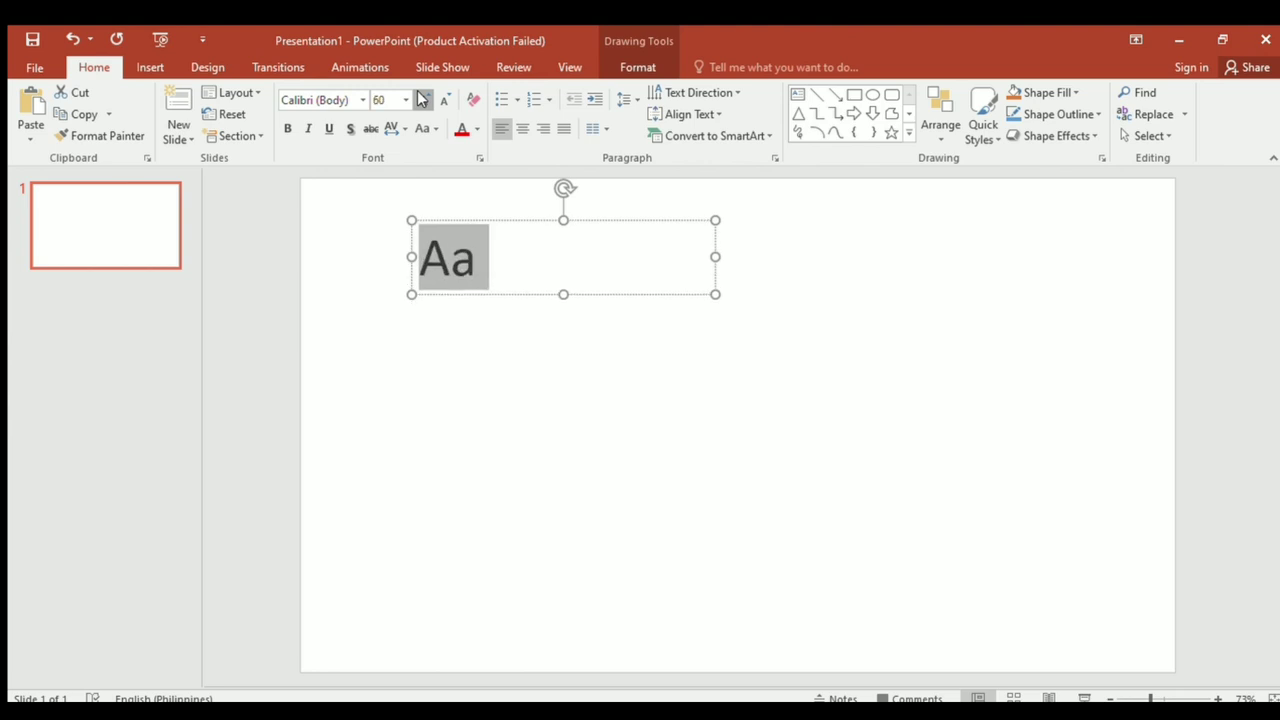
pyautogui.click(421, 97)
pyautogui.click(421, 97)
pyautogui.click(421, 97)
pyautogui.click(421, 97)
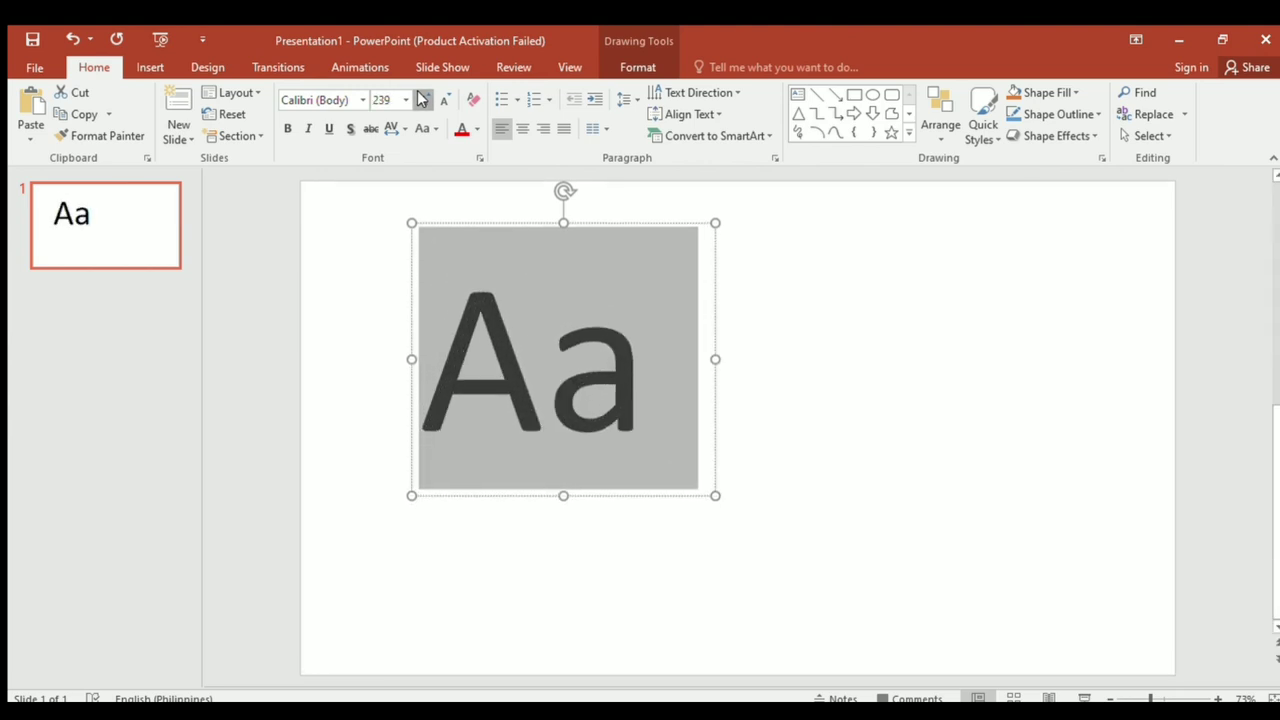
pyautogui.click(421, 97)
pyautogui.click(421, 97)
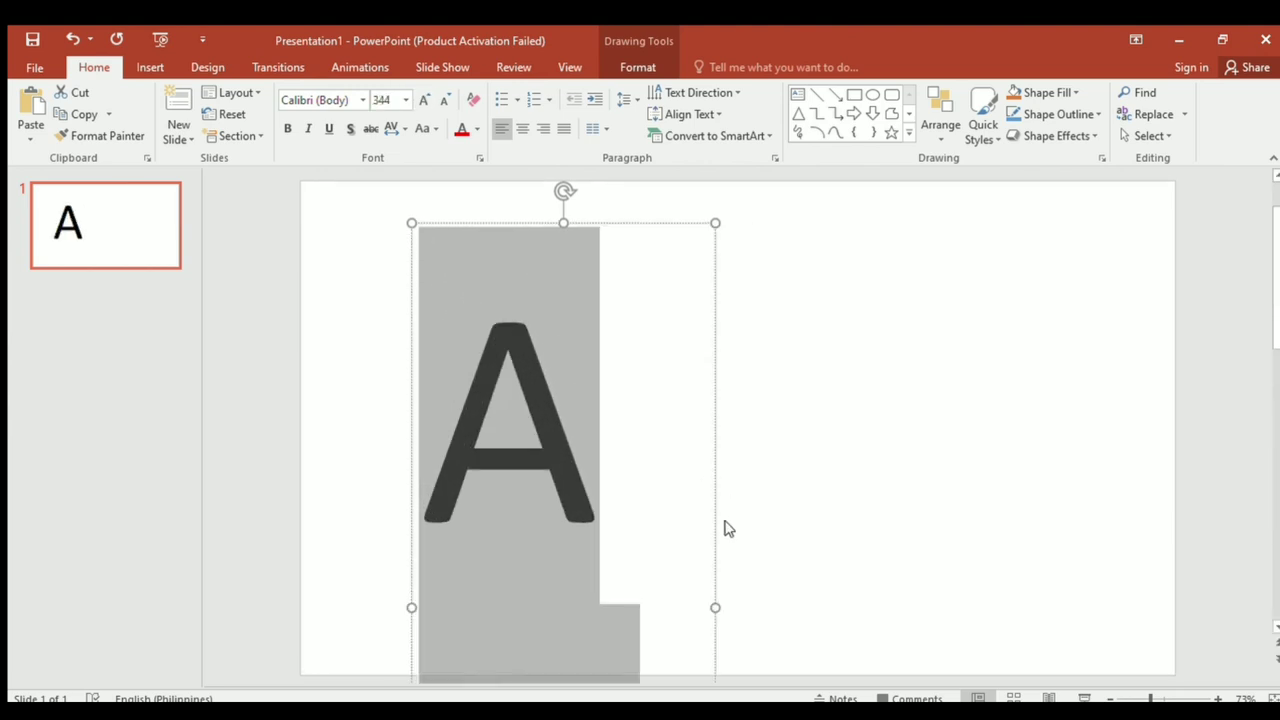
pyautogui.moveTo(715, 607); pyautogui.dragTo(970, 568)
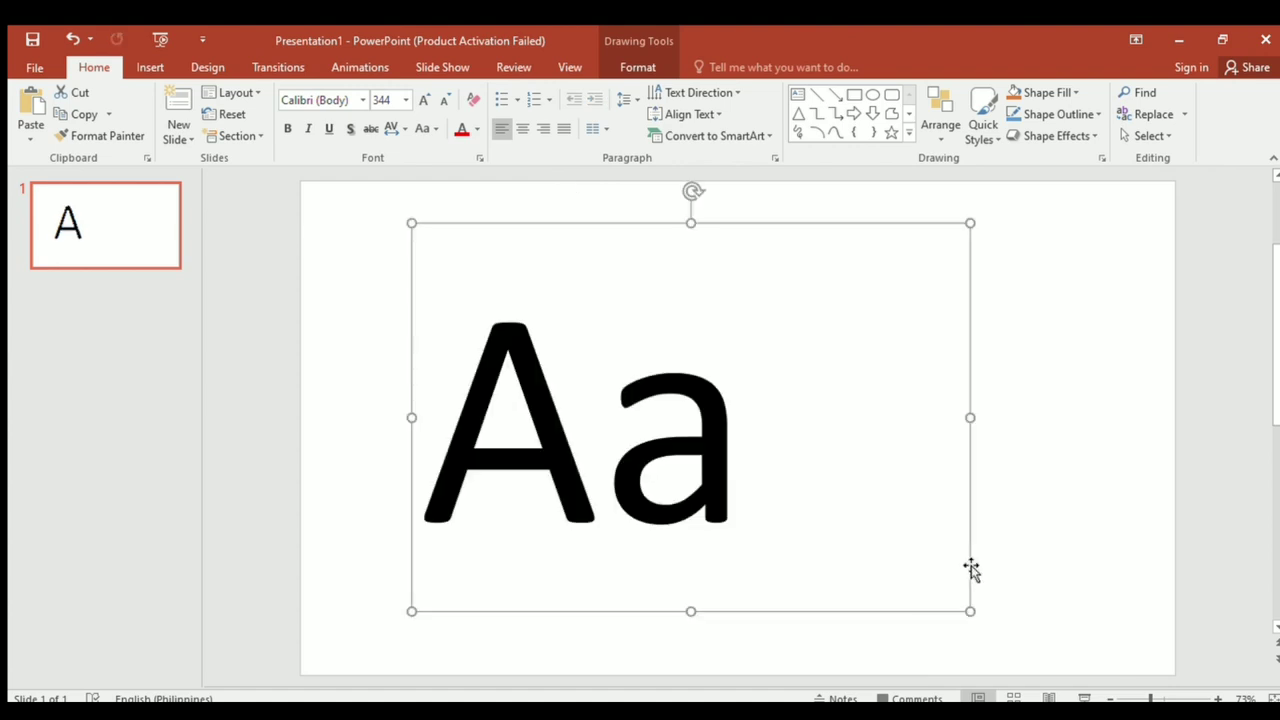
pyautogui.moveTo(891, 503); pyautogui.dragTo(917, 486)
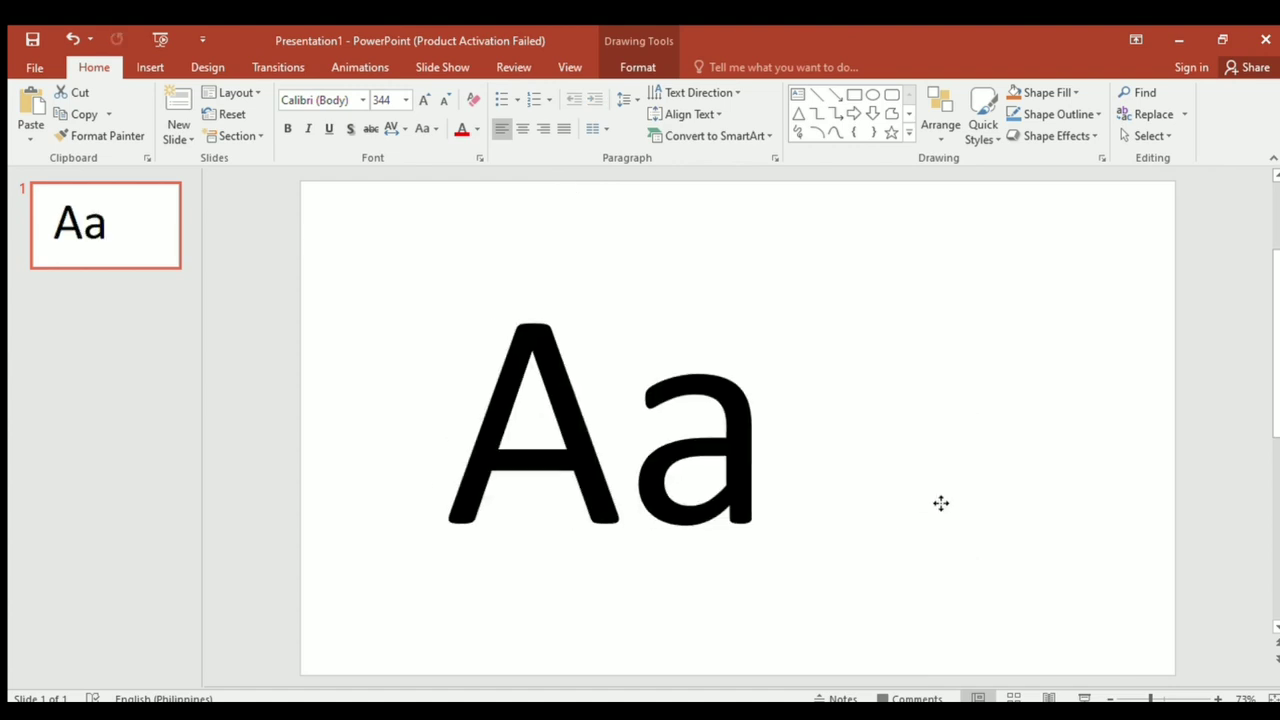
# - Grow Aa to 595 points and widen the box so it stays on one line
pyautogui.click(640, 401)
pyautogui.hotkey('ctrl', 'a')
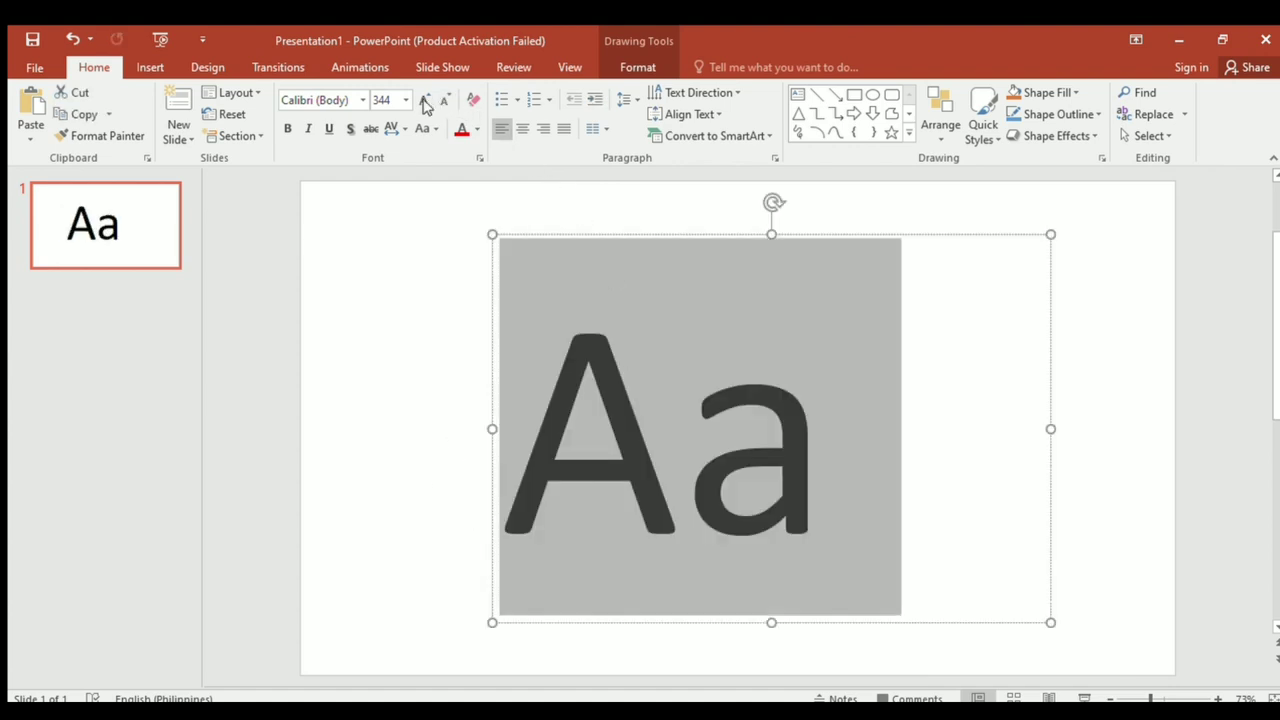
pyautogui.click(424, 101)
pyautogui.click(424, 101)
pyautogui.click(424, 101)
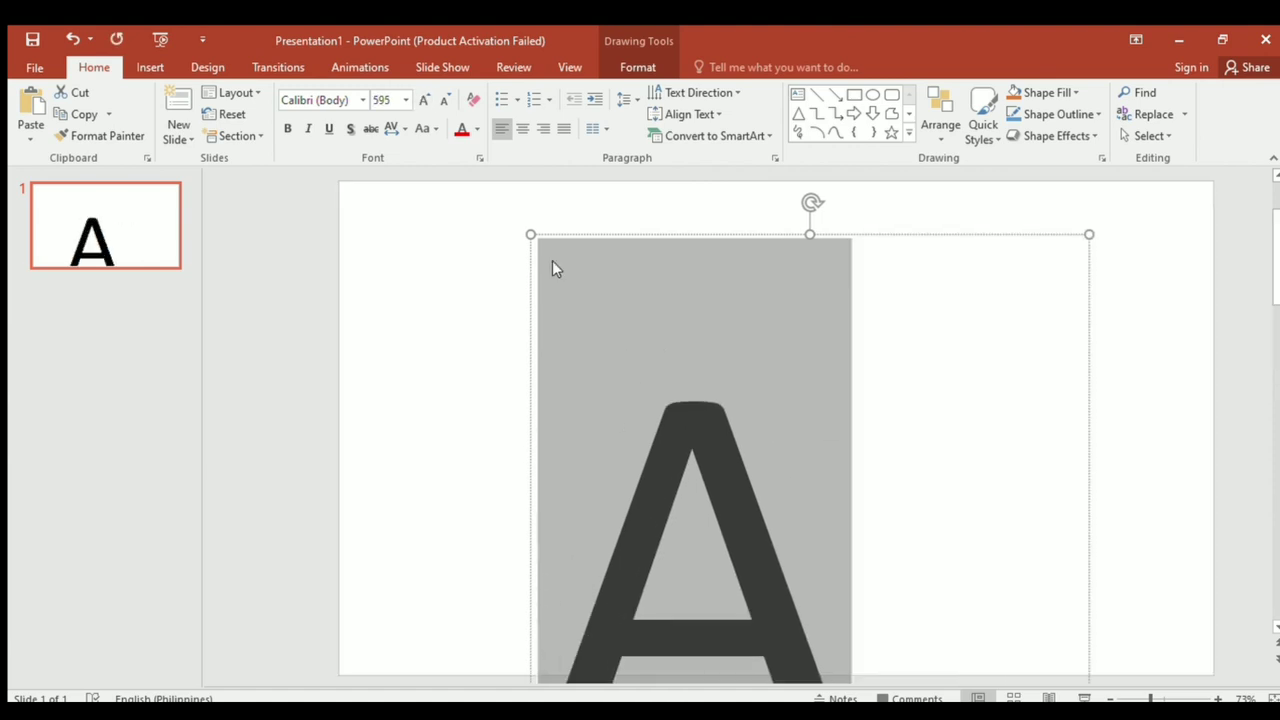
pyautogui.click(556, 268)
pyautogui.scroll(-2, 558, 268)
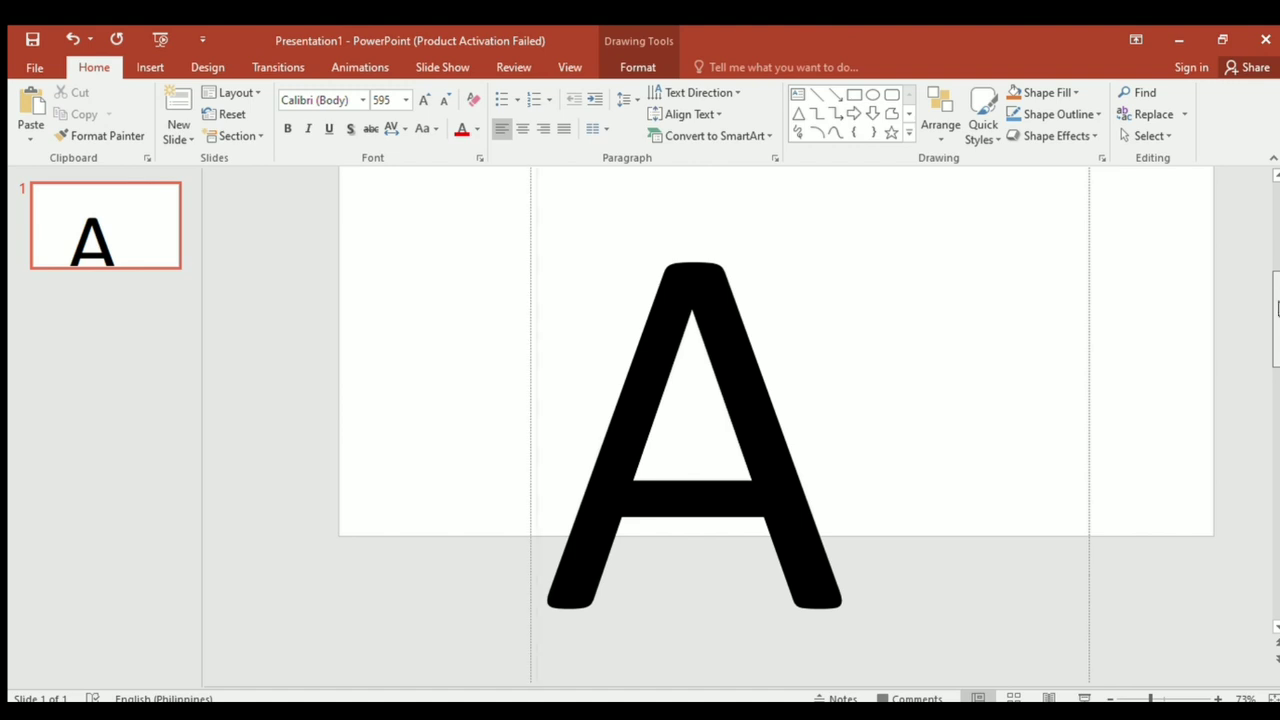
pyautogui.scroll(-2, 1277, 308)
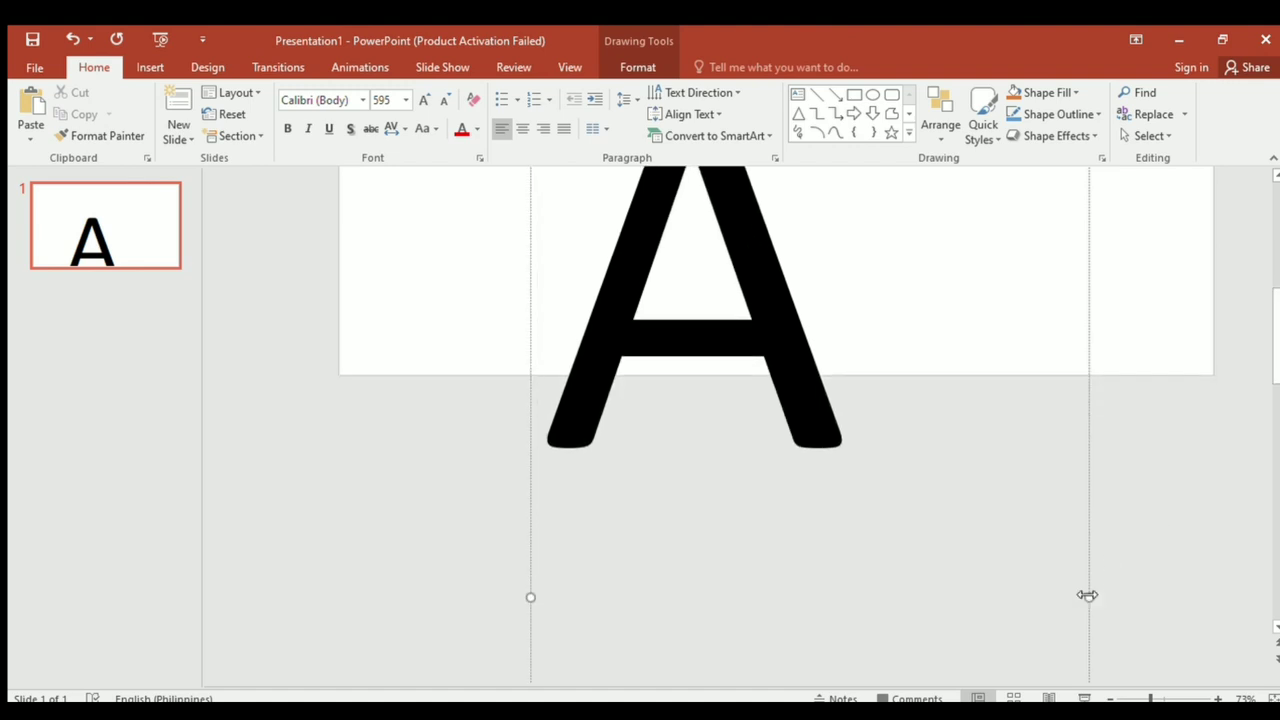
pyautogui.moveTo(1088, 595); pyautogui.dragTo(1178, 601)
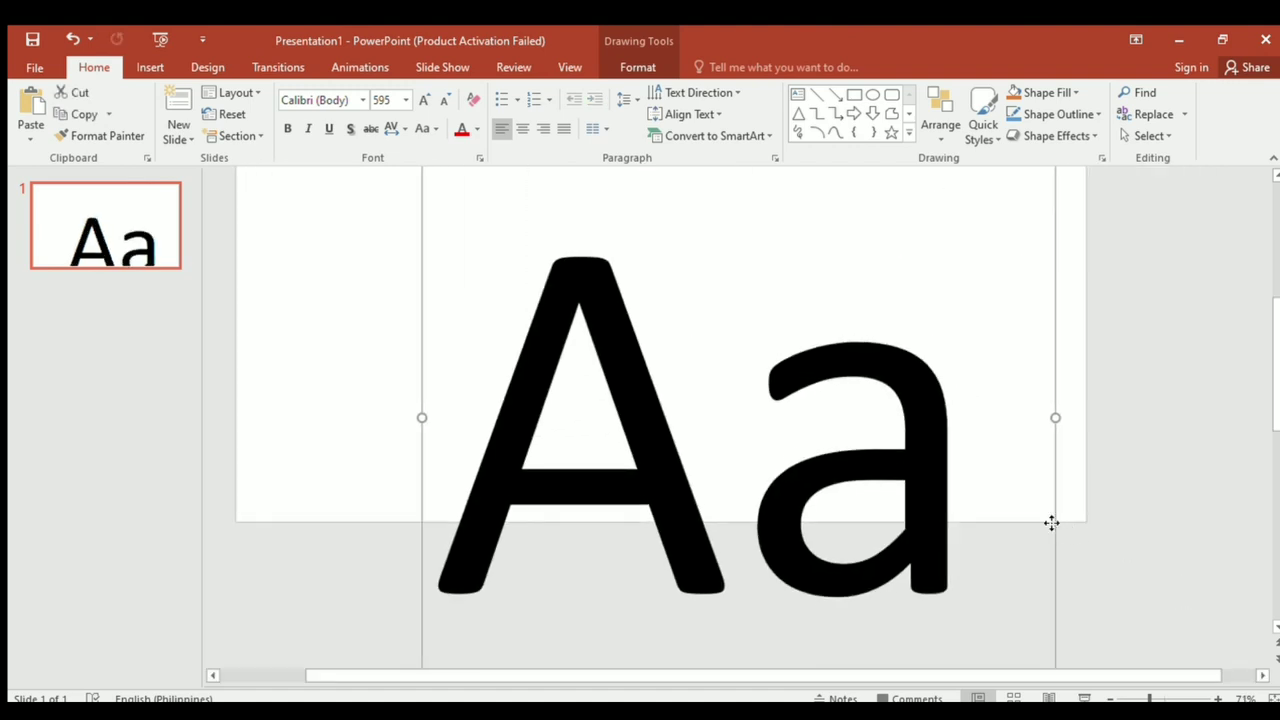
pyautogui.moveTo(1051, 522); pyautogui.dragTo(1013, 341)
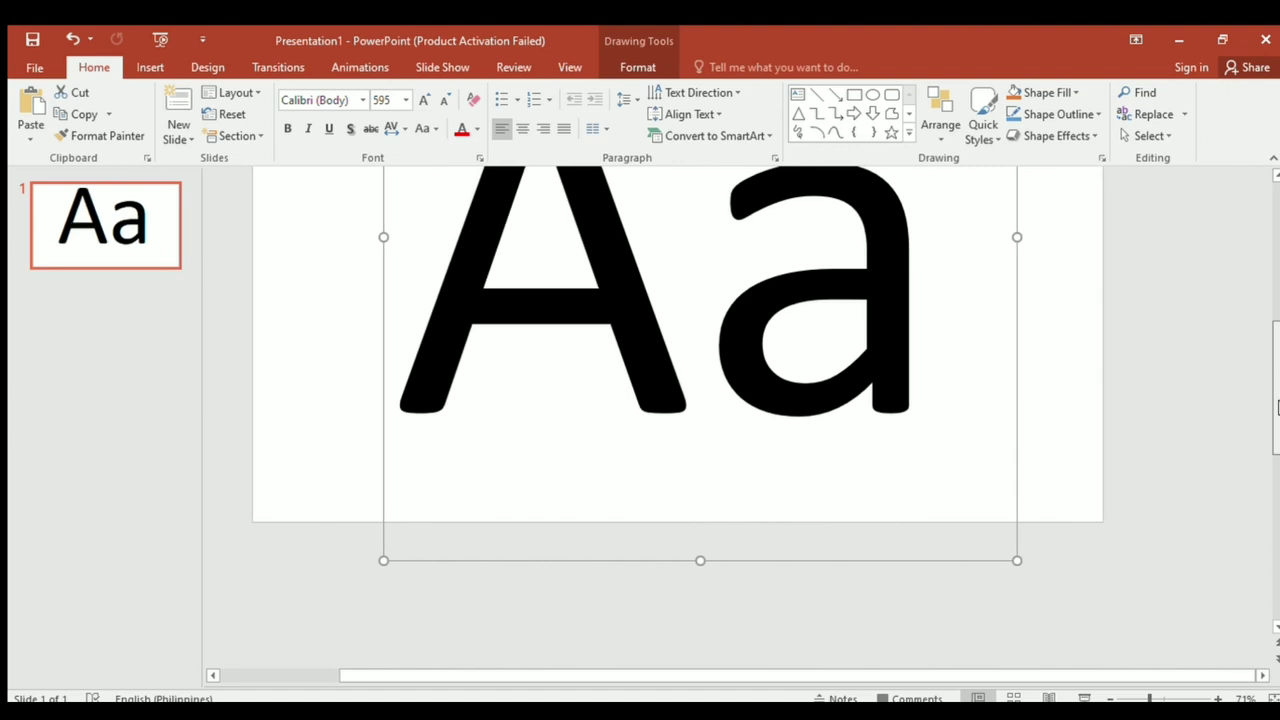
pyautogui.scroll(2, 1277, 405)
# - Centre Aa within its box and nudge the box slightly left
pyautogui.doubleClick(826, 444)
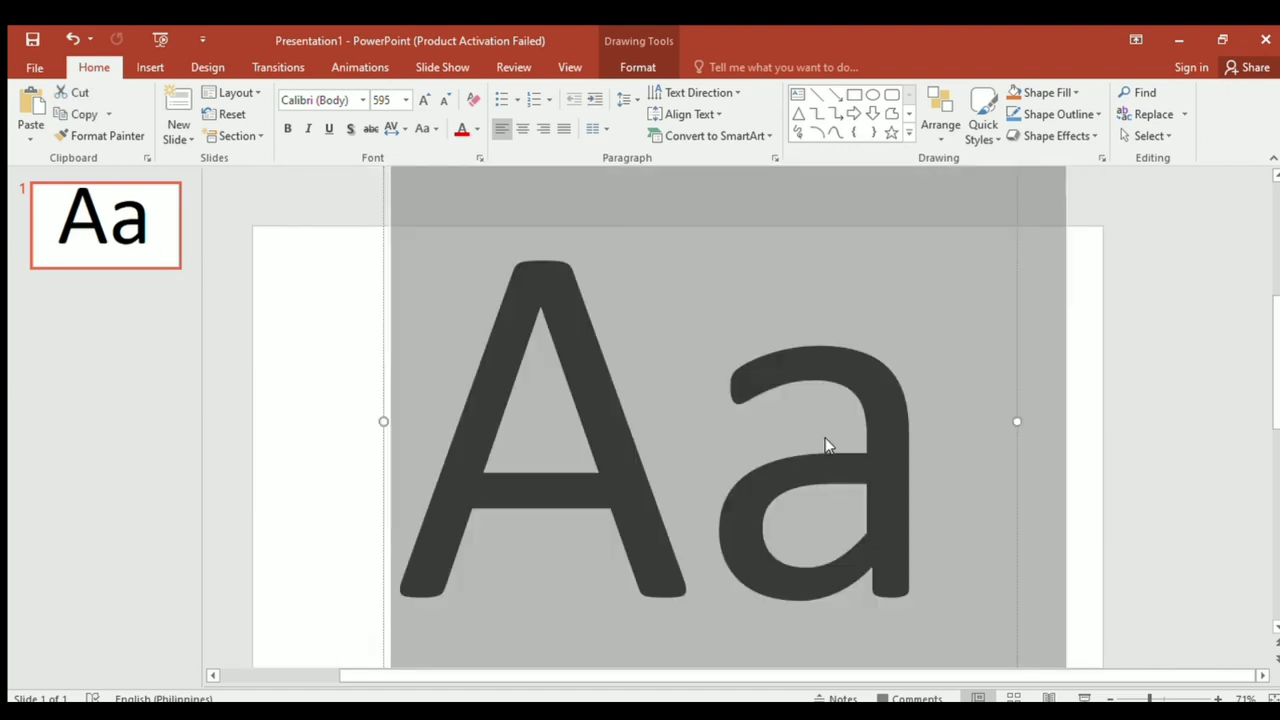
pyautogui.click(522, 131)
pyautogui.click(390, 448)
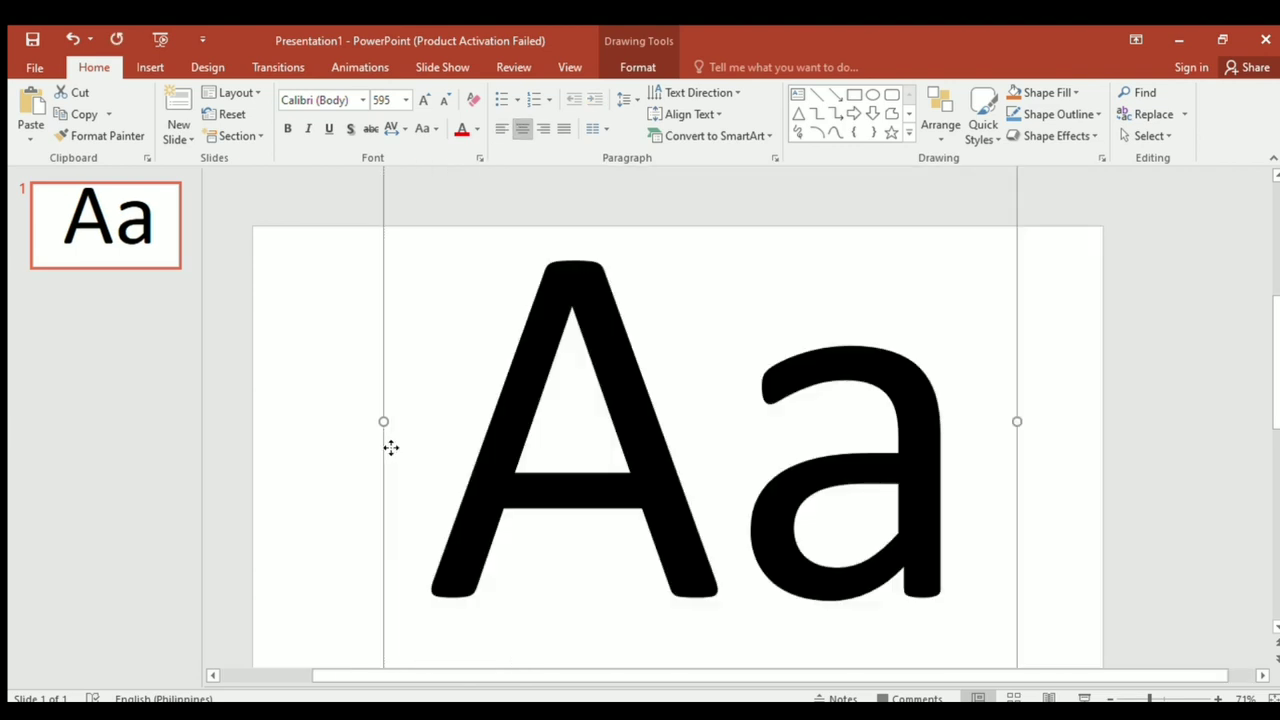
pyautogui.moveTo(390, 448); pyautogui.dragTo(367, 447)
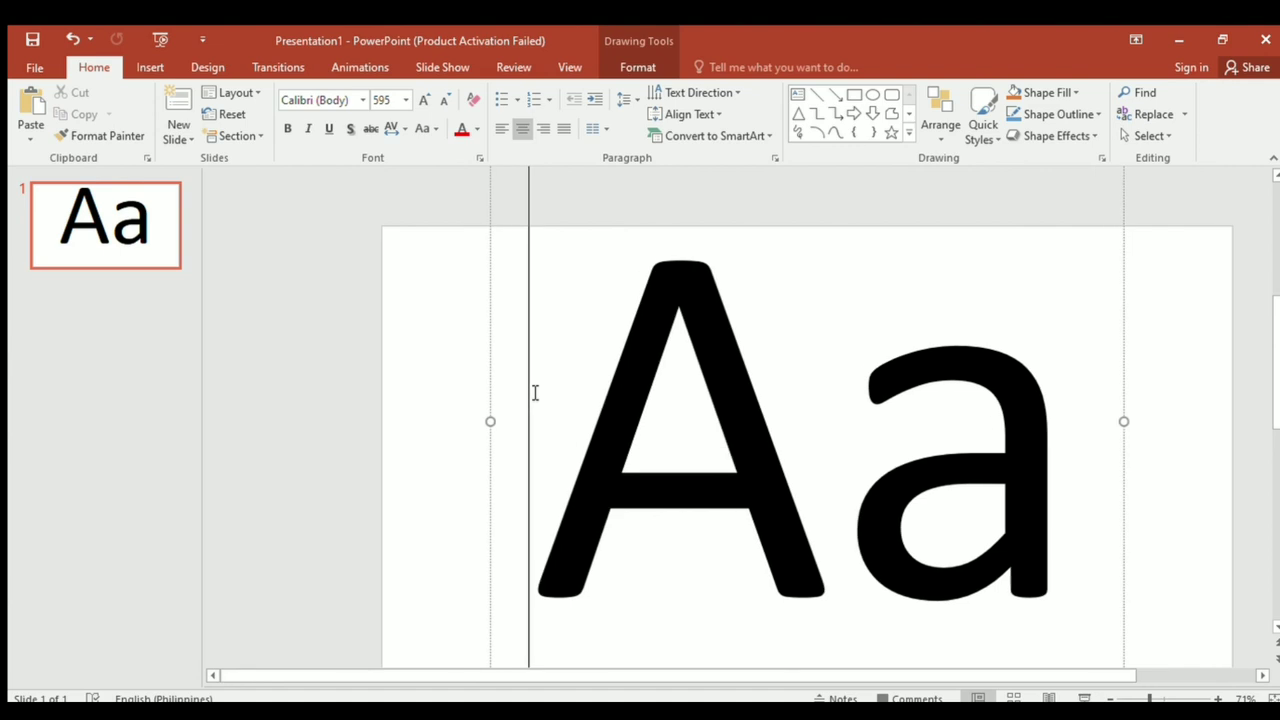
# - Switch the 595-point Aa text to the Century Gothic font
pyautogui.doubleClick(528, 392)
pyautogui.click(352, 100)
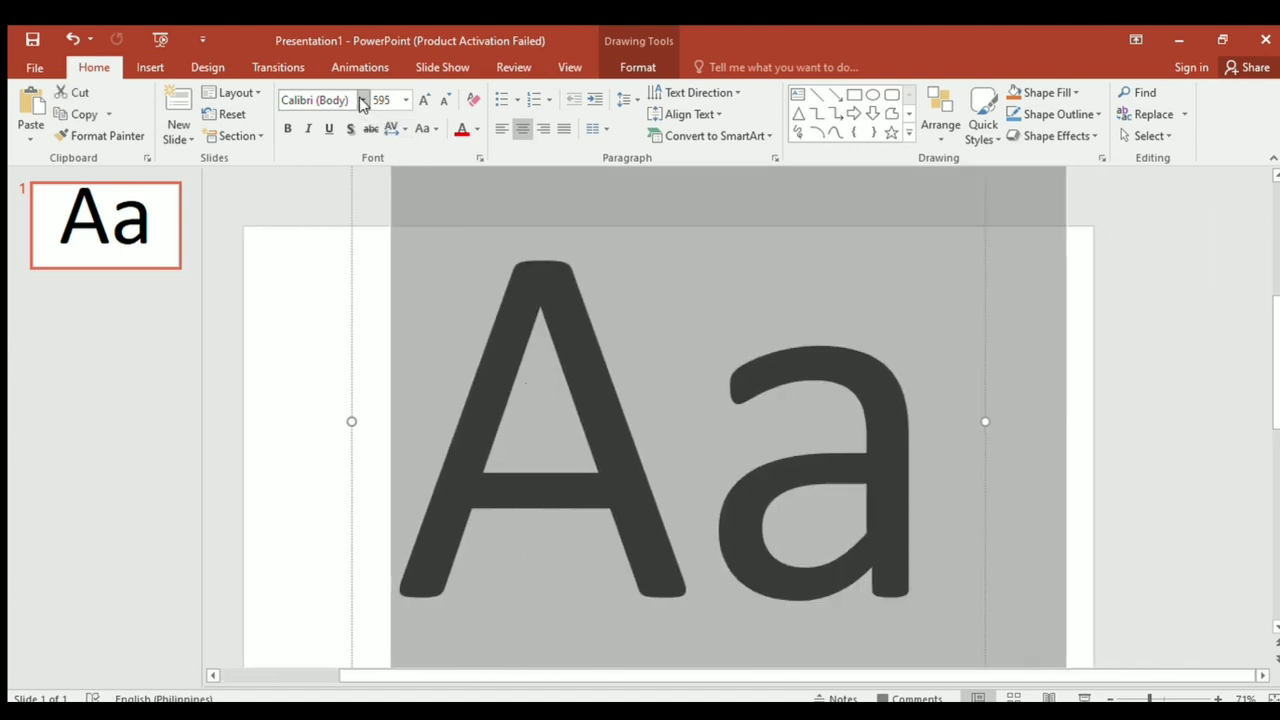
pyautogui.click(359, 99)
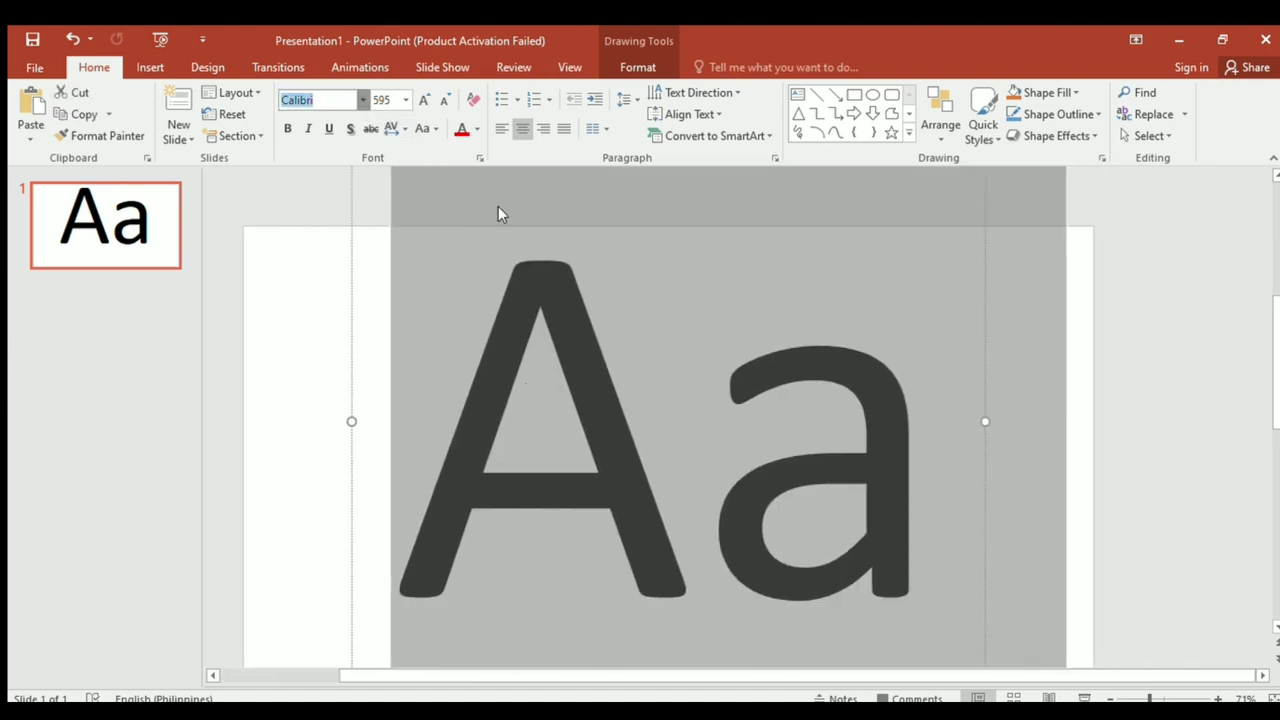
pyautogui.press('Up')
pyautogui.press('Down')
pyautogui.press('Down')
pyautogui.press('Down')
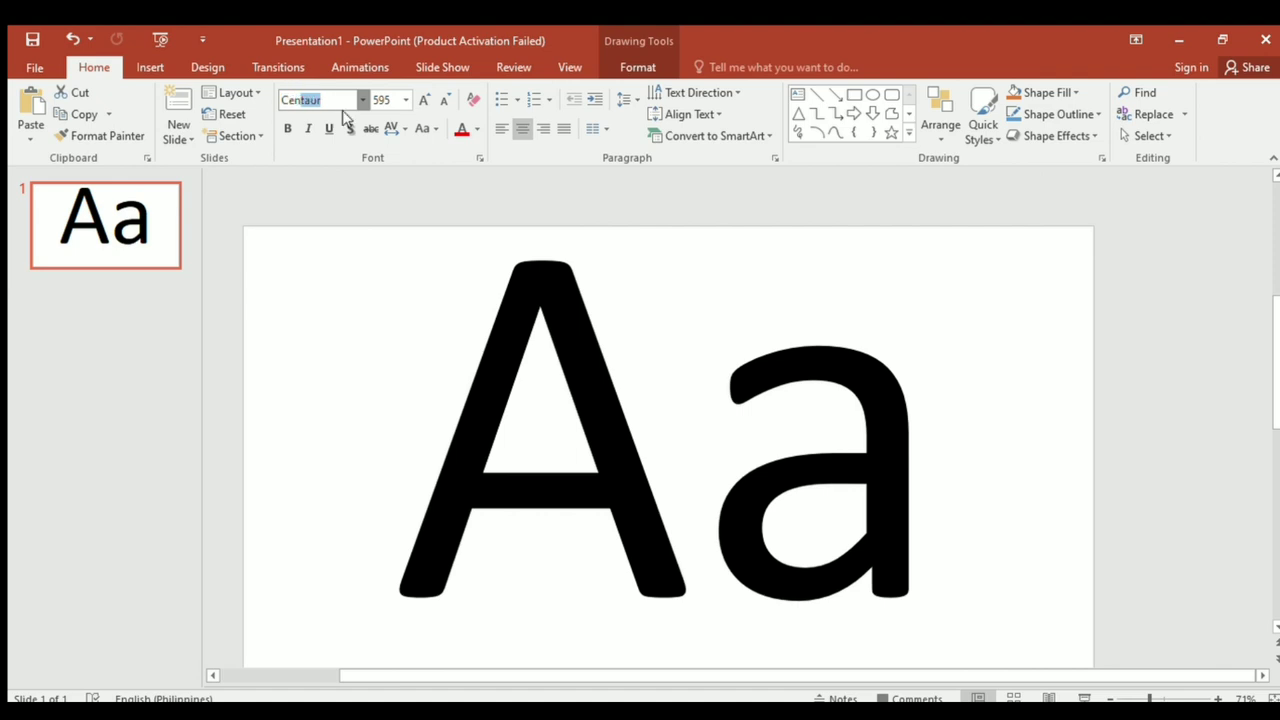
pyautogui.press('Down')
pyautogui.press('Down')
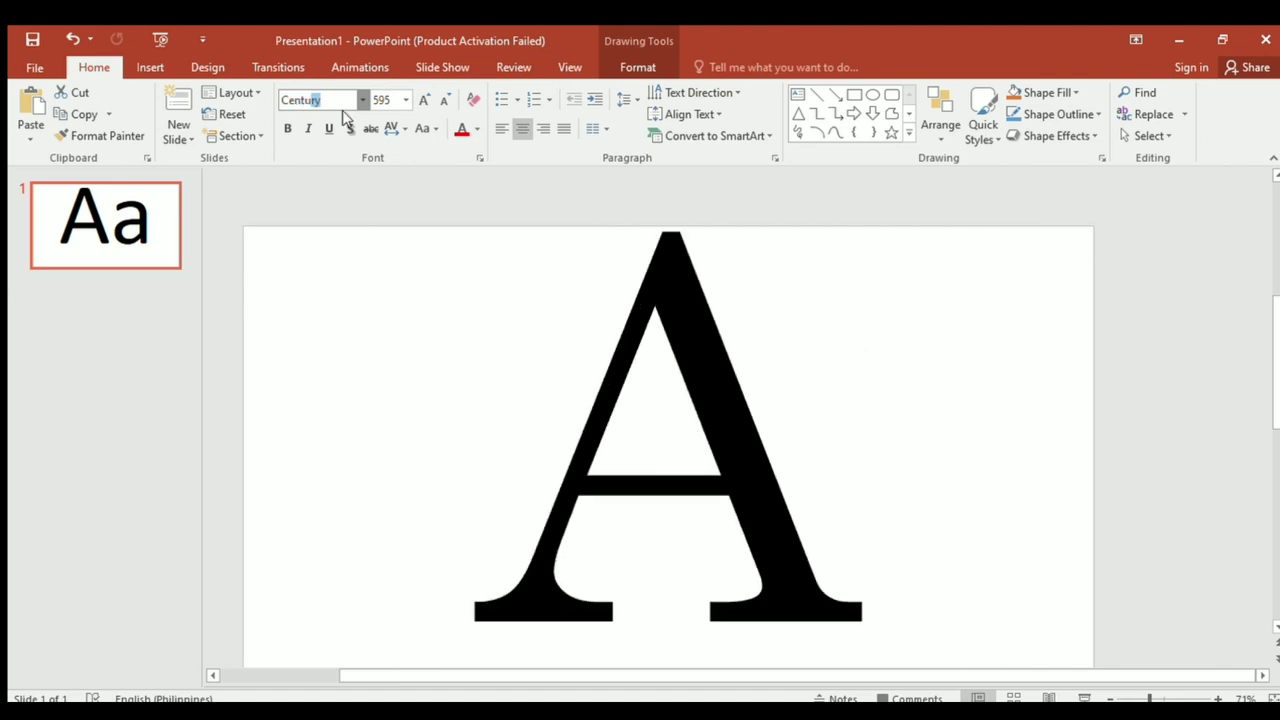
pyautogui.write('ury')
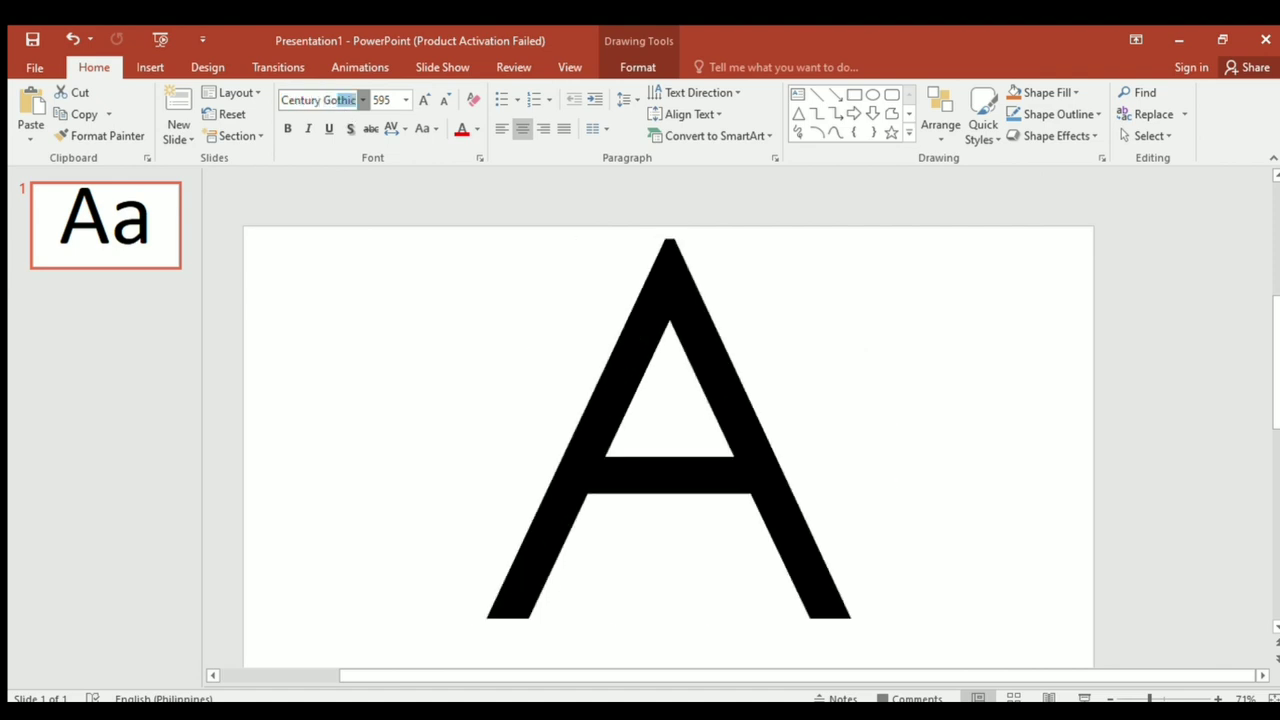
pyautogui.press('Return')
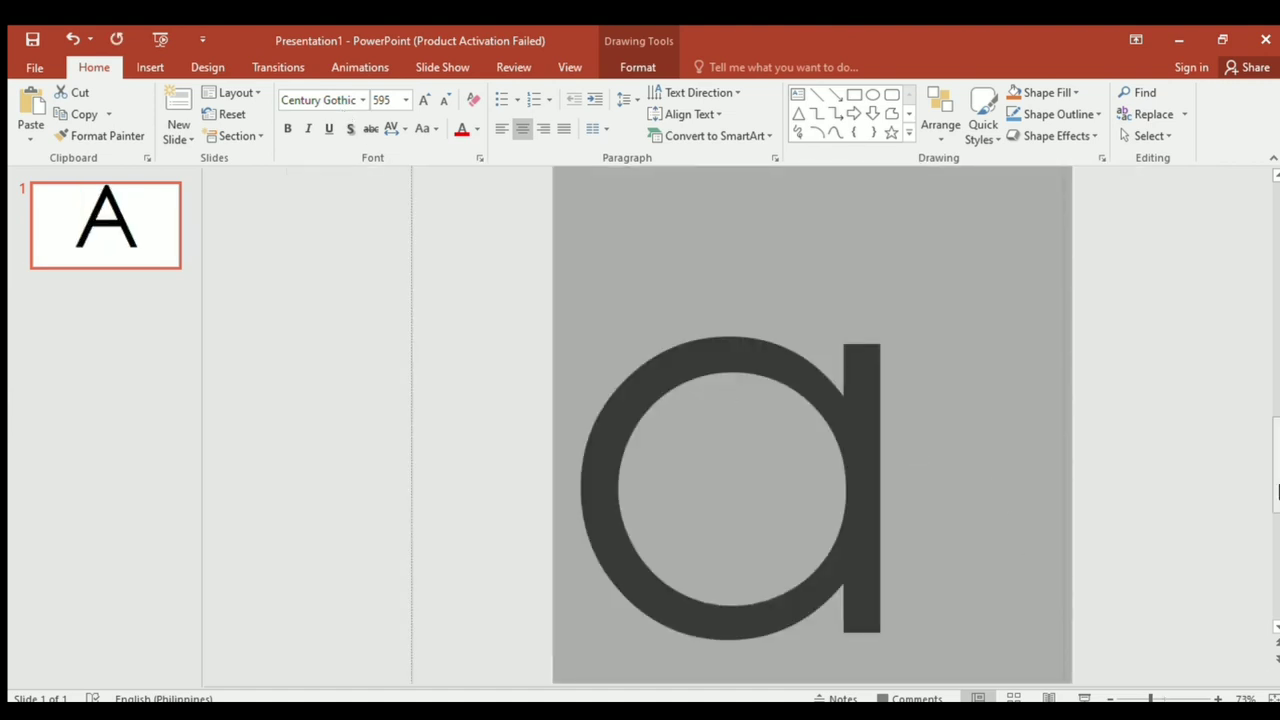
pyautogui.scroll(-3, 1276, 505)
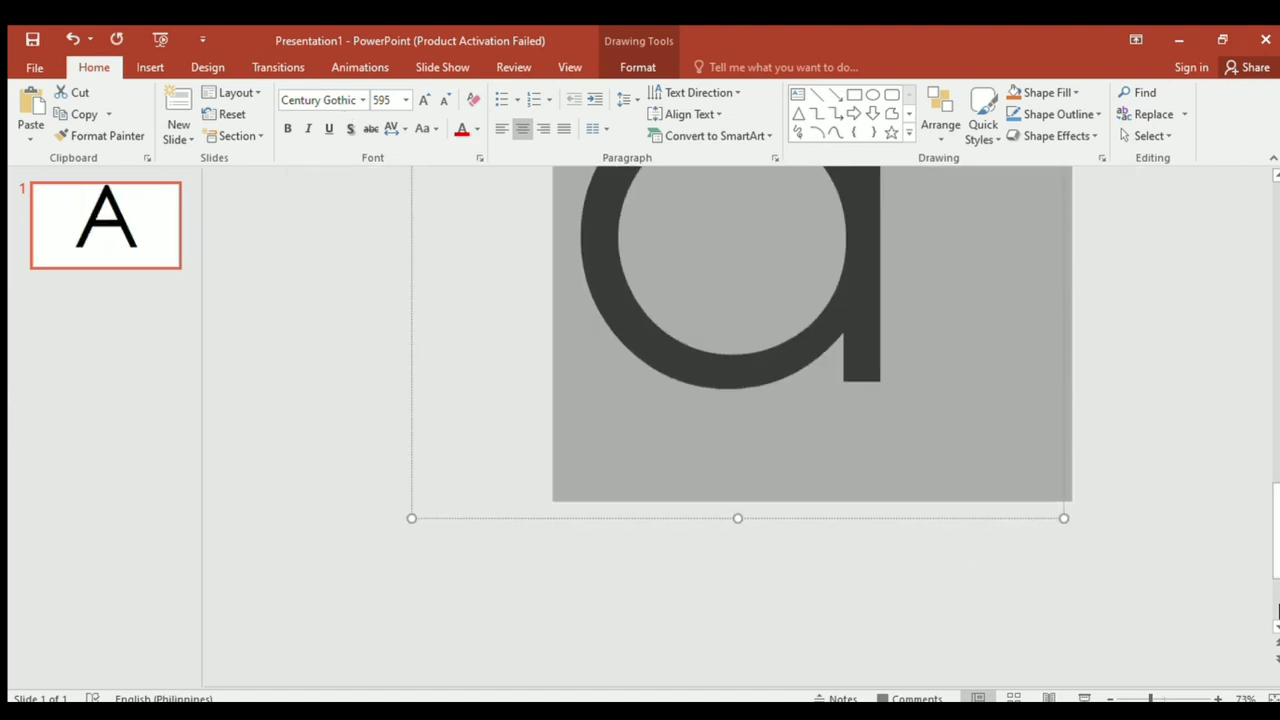
# - Stretch the text box sides outward until Century Gothic Aa fits on one line, then select it
pyautogui.moveTo(1276, 600); pyautogui.dragTo(1276, 330)
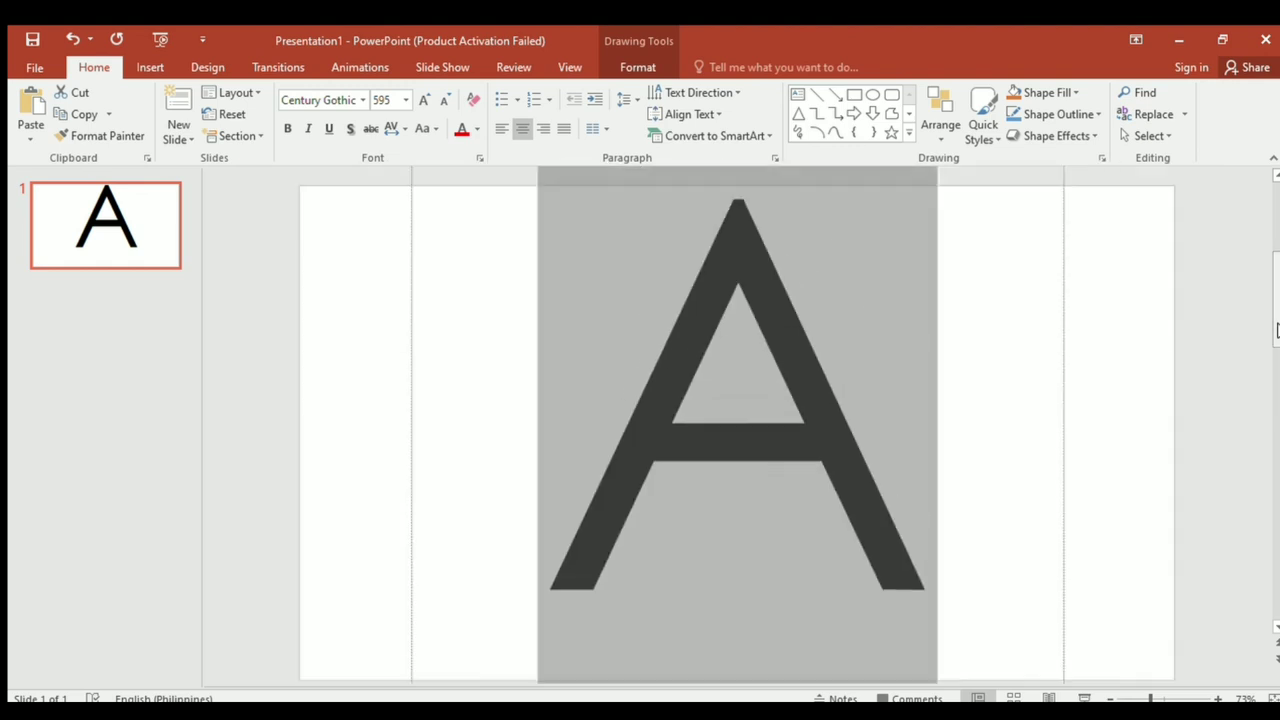
pyautogui.click(1055, 425)
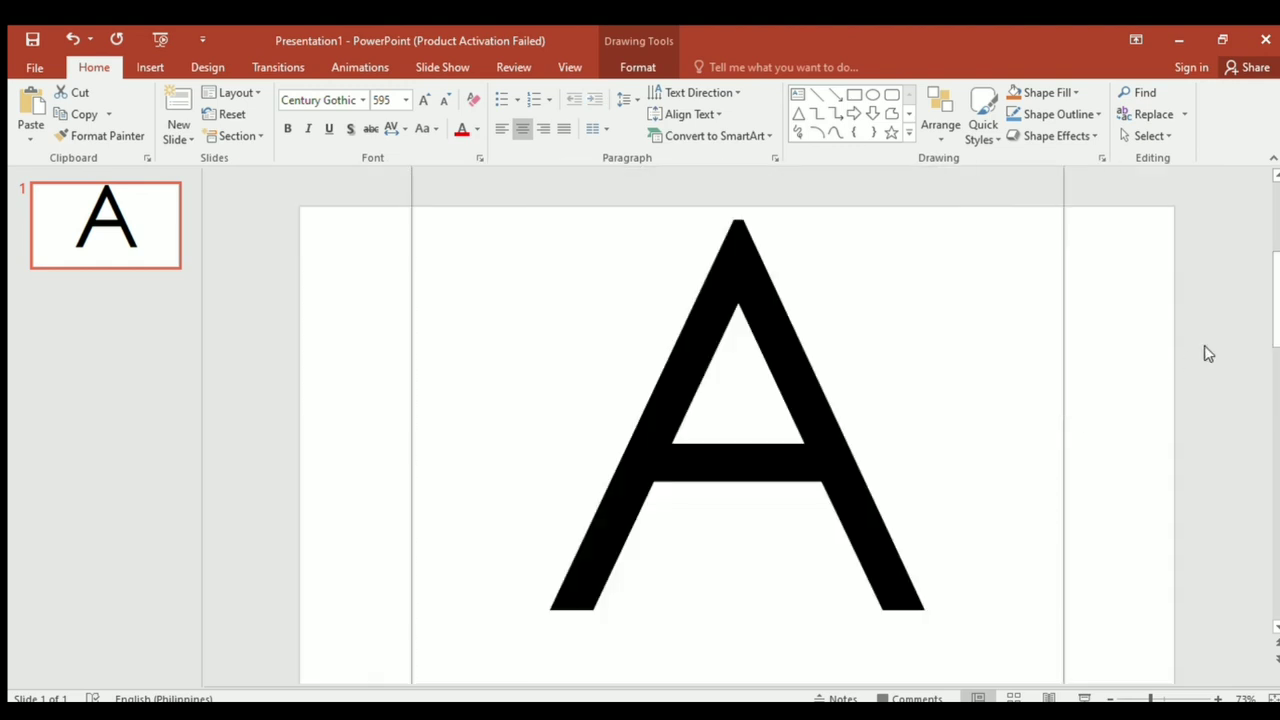
pyautogui.scroll(-2, 1268, 625)
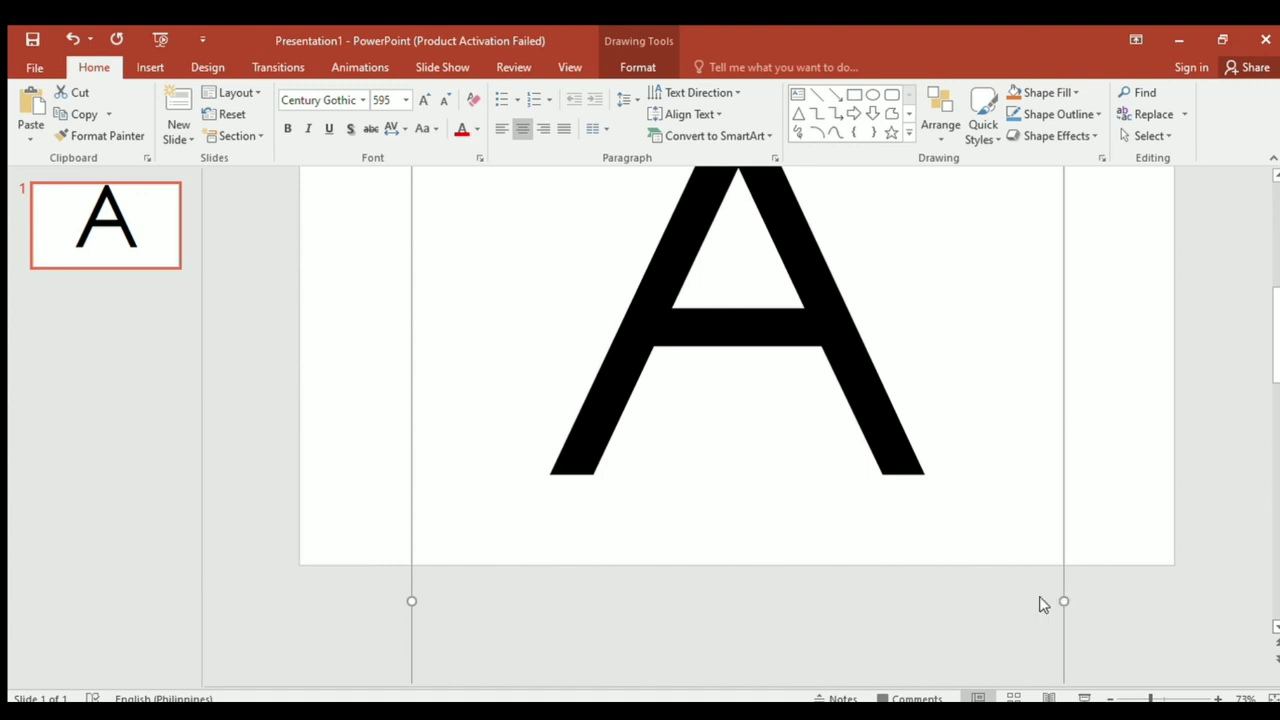
pyautogui.click(1275, 626)
pyautogui.click(1275, 626)
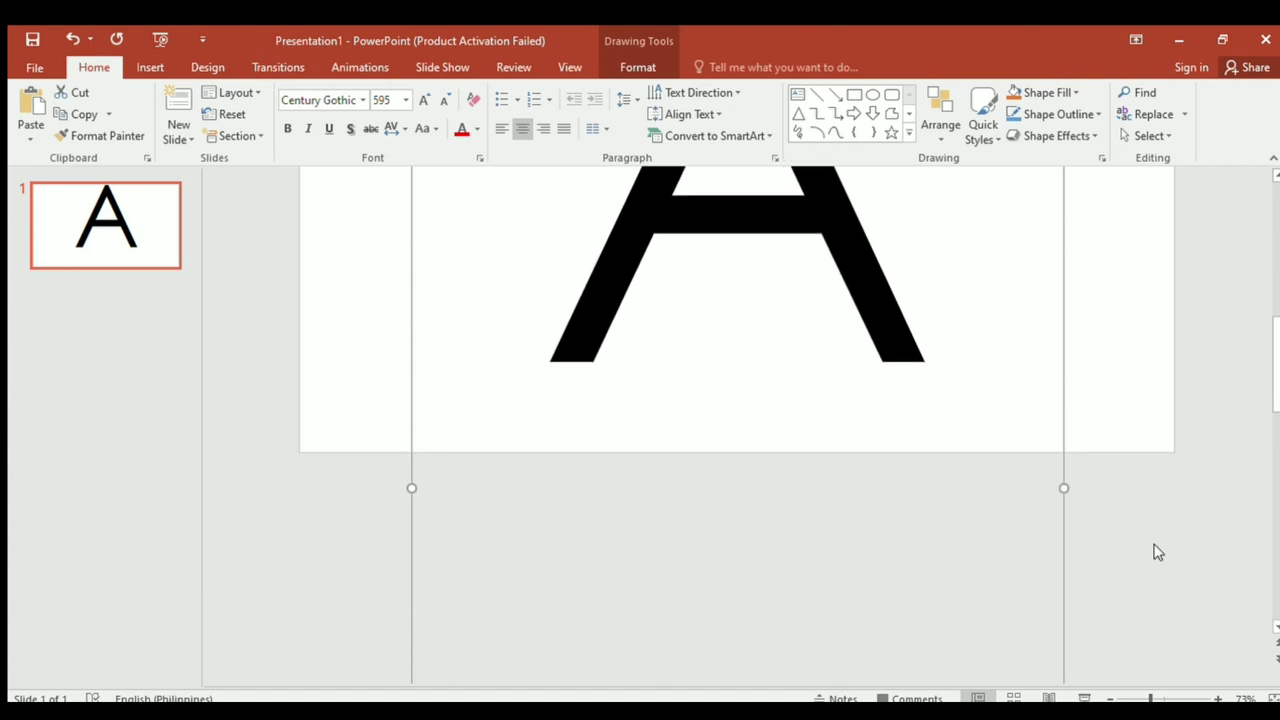
pyautogui.moveTo(1064, 485)
pyautogui.mouseDown()
pyautogui.moveTo(1133, 510)
pyautogui.moveTo(1128, 500)
pyautogui.mouseUp()
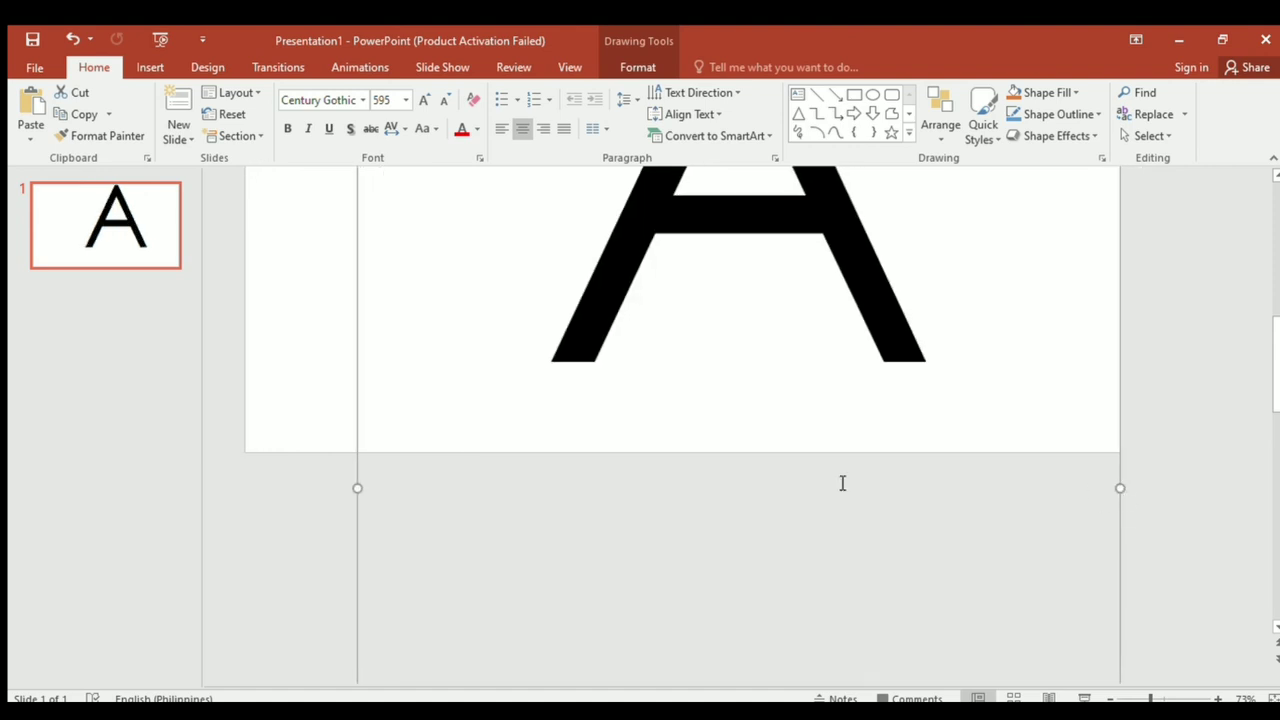
pyautogui.moveTo(365, 492); pyautogui.dragTo(258, 486)
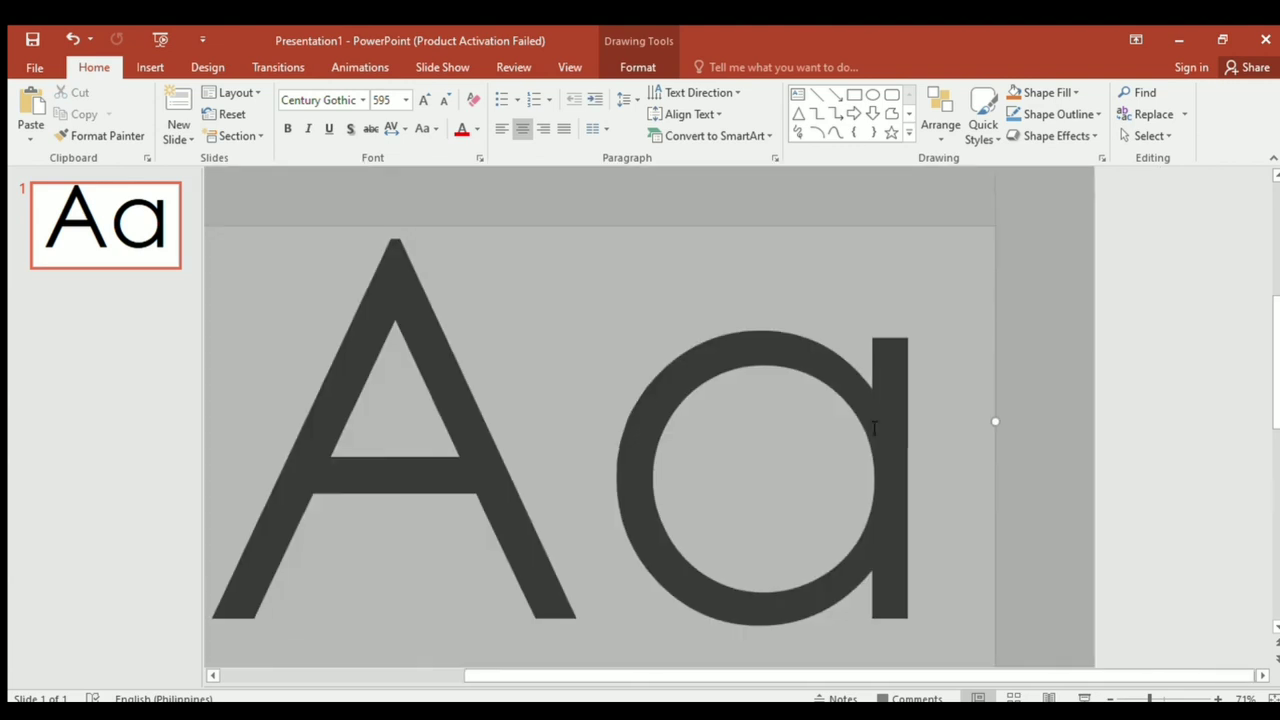
pyautogui.click(570, 476)
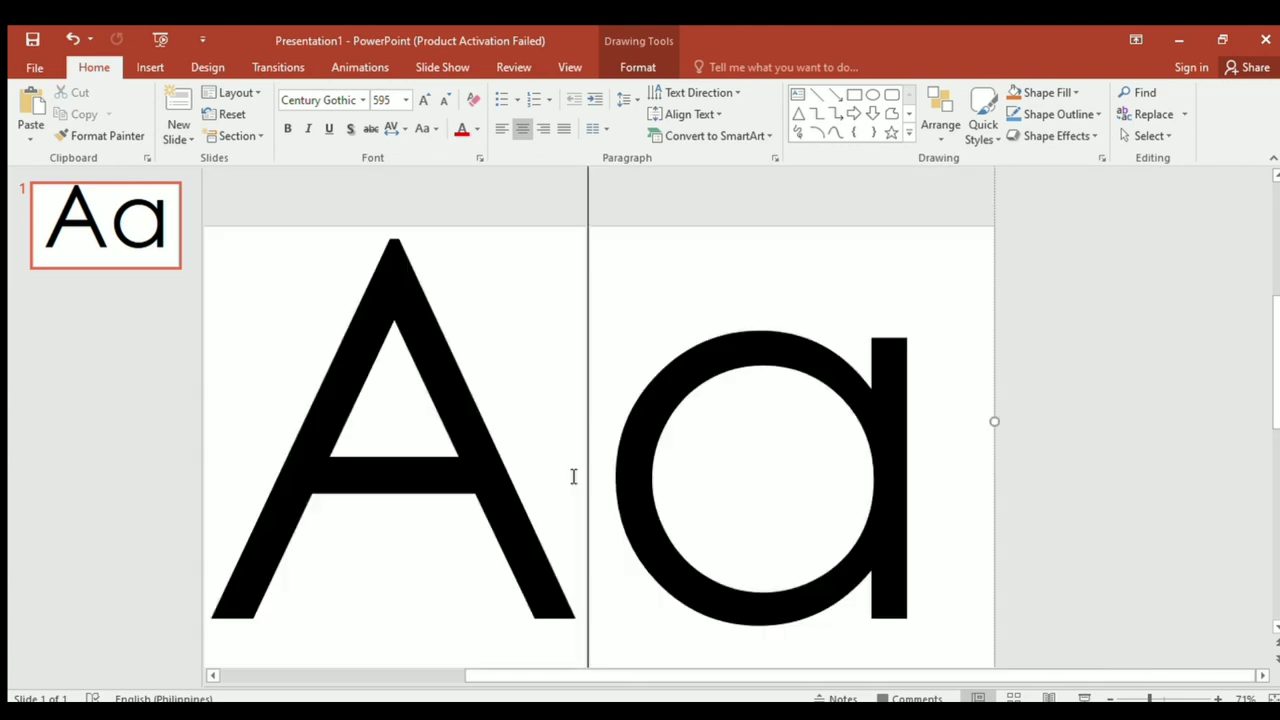
pyautogui.hotkey('ctrl', 'a')
pyautogui.click(286, 129)
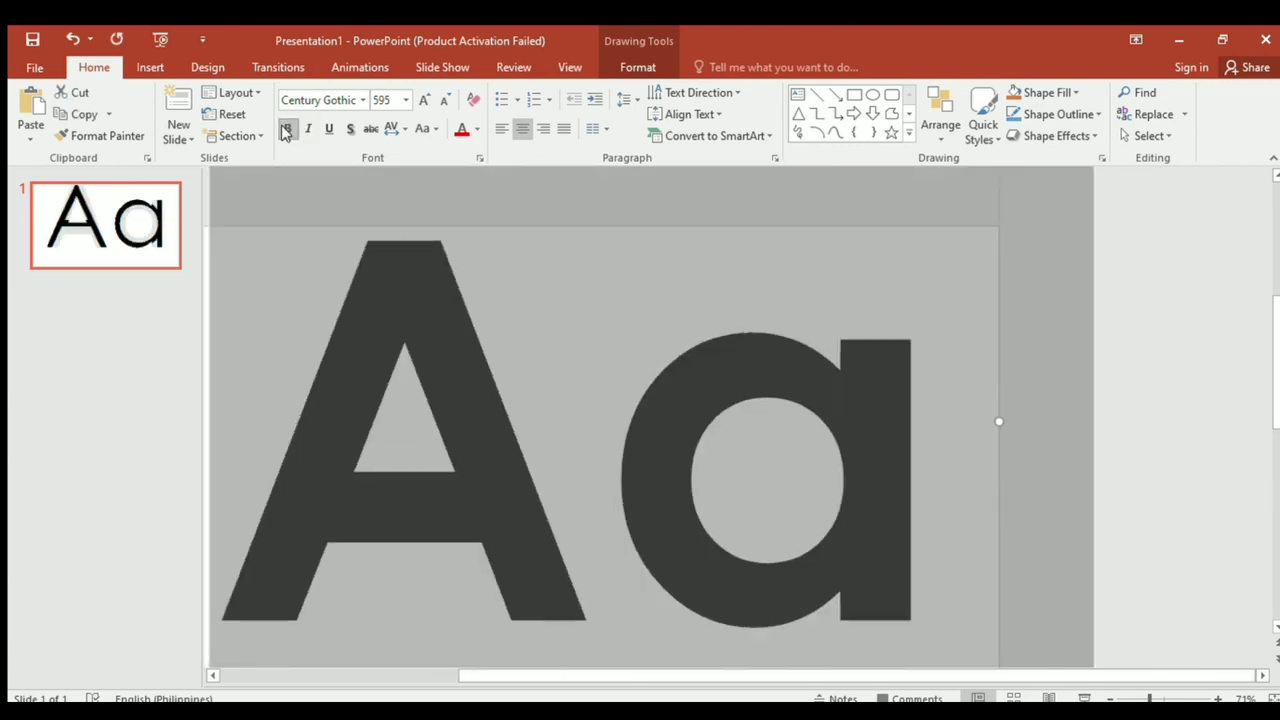
pyautogui.click(611, 394)
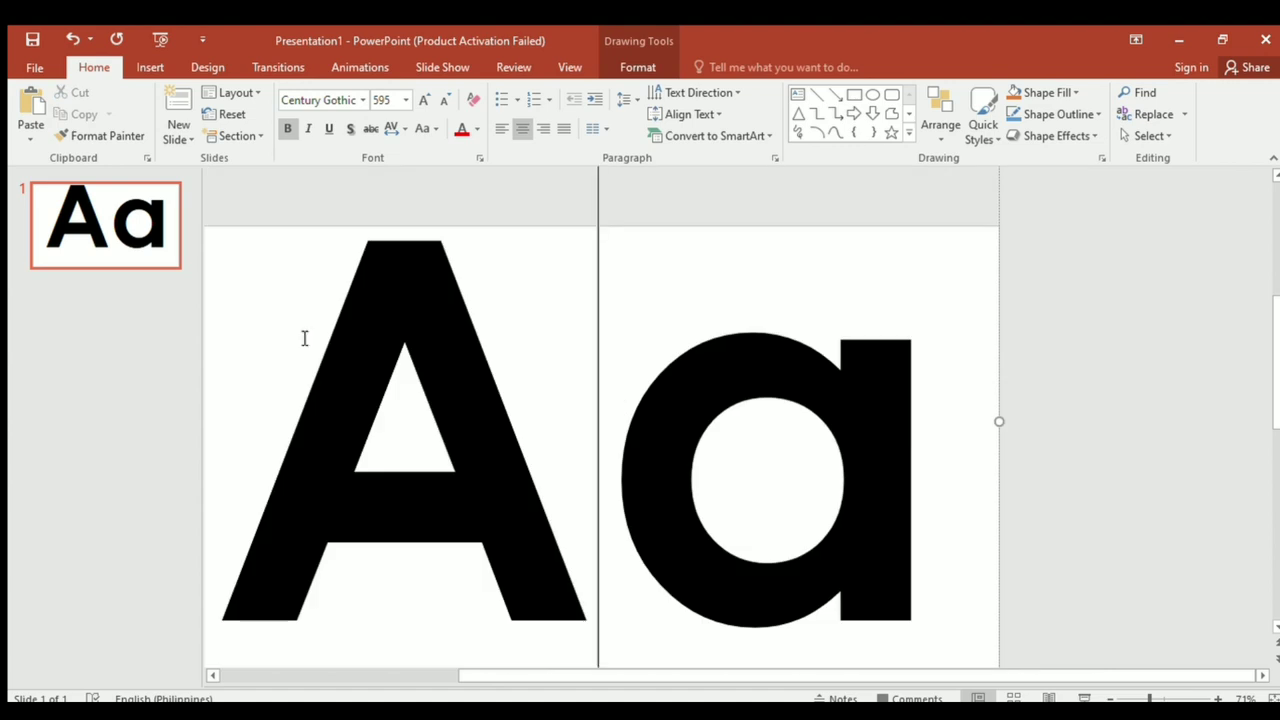
pyautogui.press('Left')
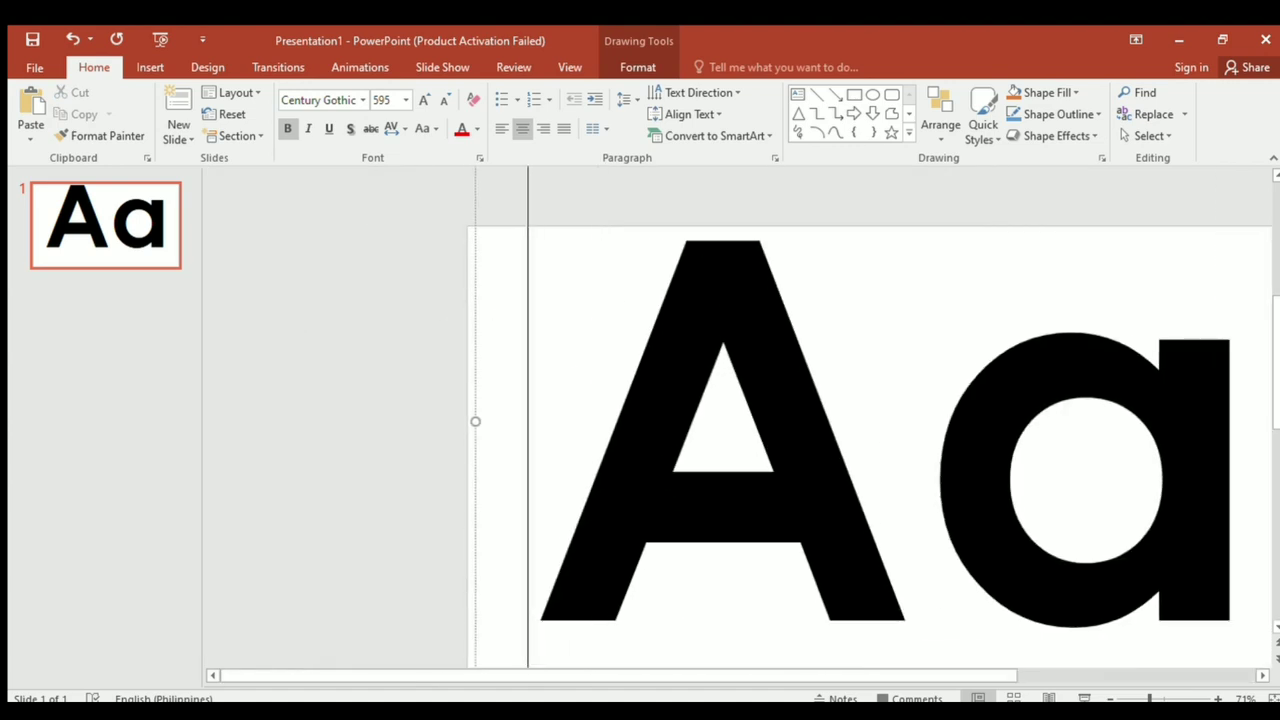
pyautogui.hotkey('ctrl', 'a')
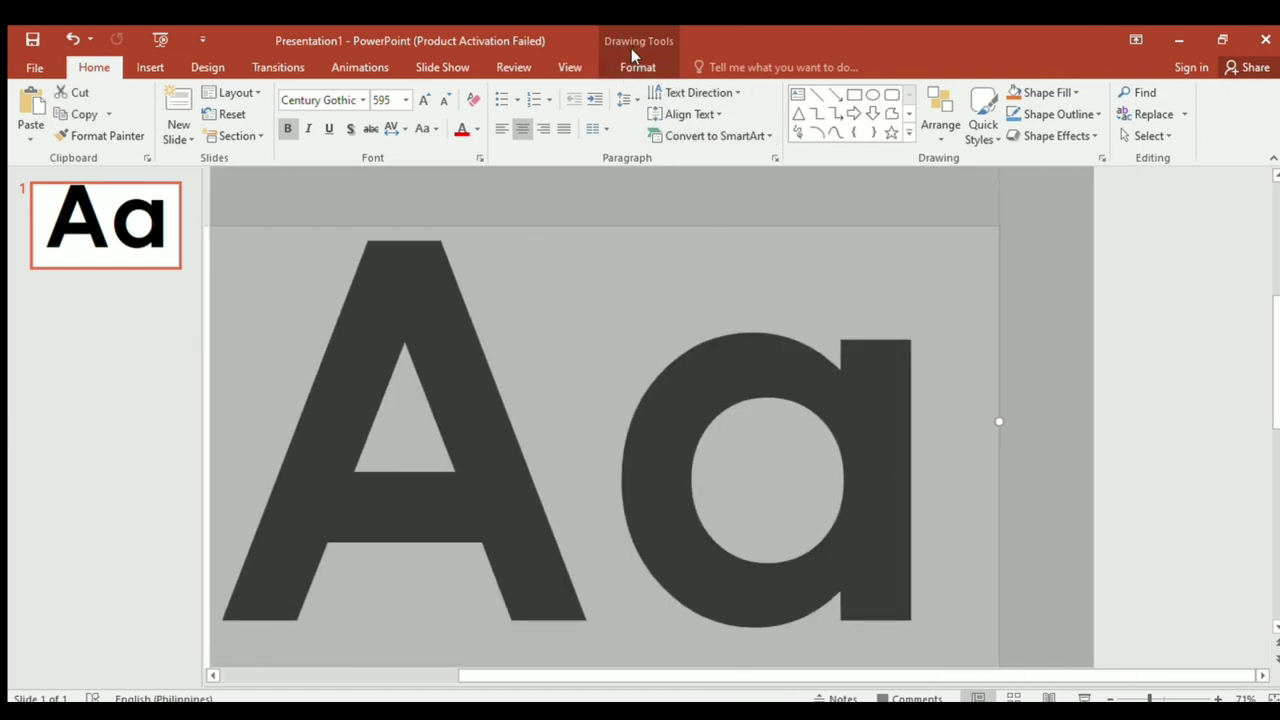
# - Give Aa a honeycomb picture fill and black outline, then click below slide 1's thumbnail
pyautogui.click(632, 66)
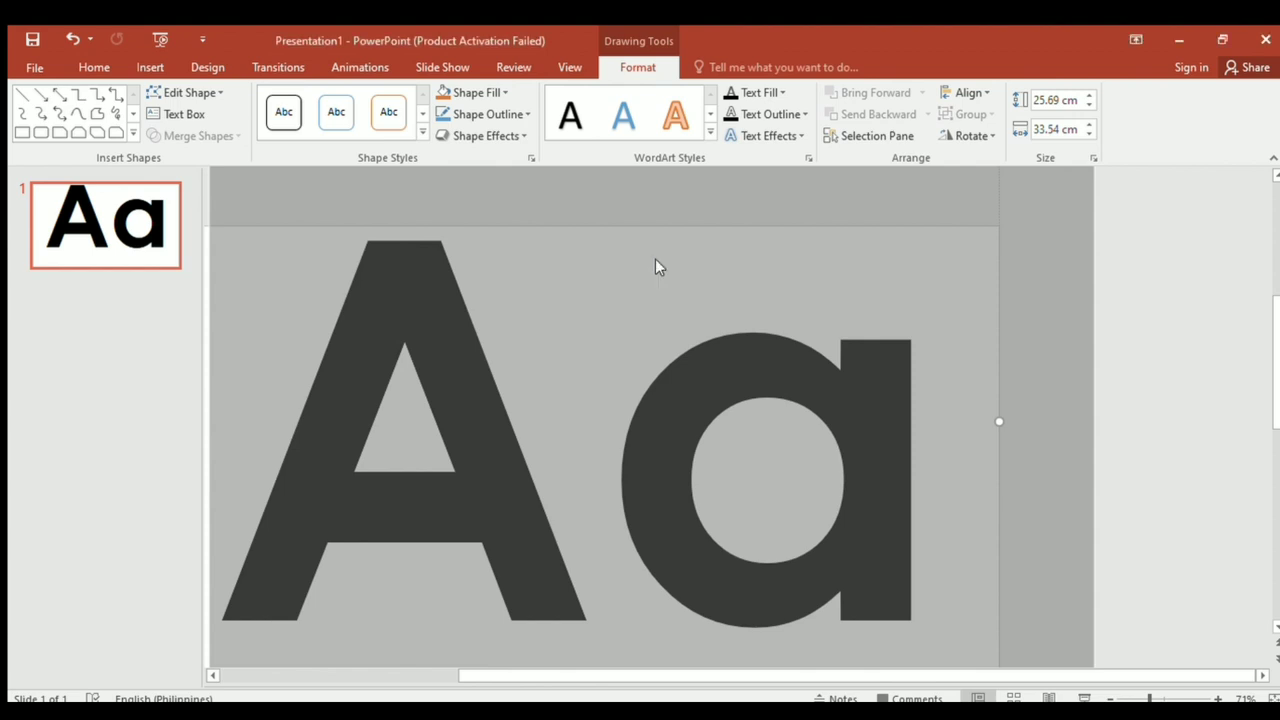
pyautogui.click(655, 259)
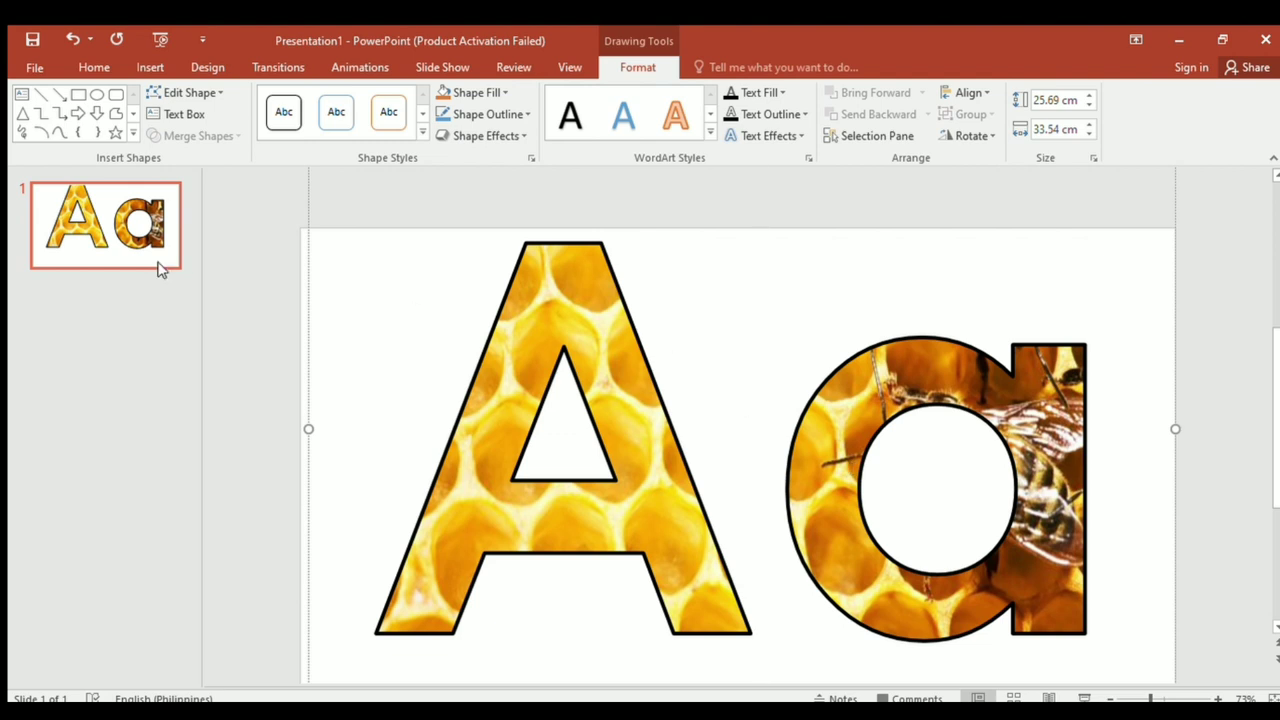
pyautogui.click(117, 280)
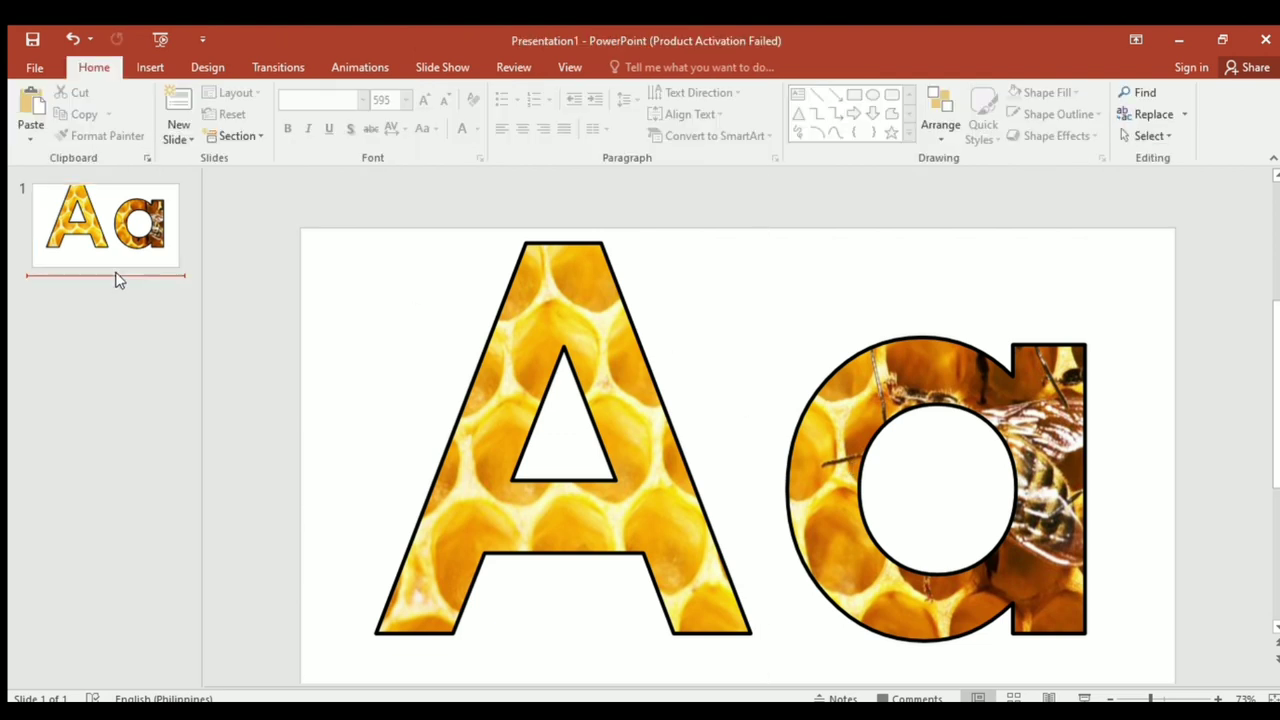
# - Add a new slide and delete its title and content placeholders
pyautogui.click(174, 103)
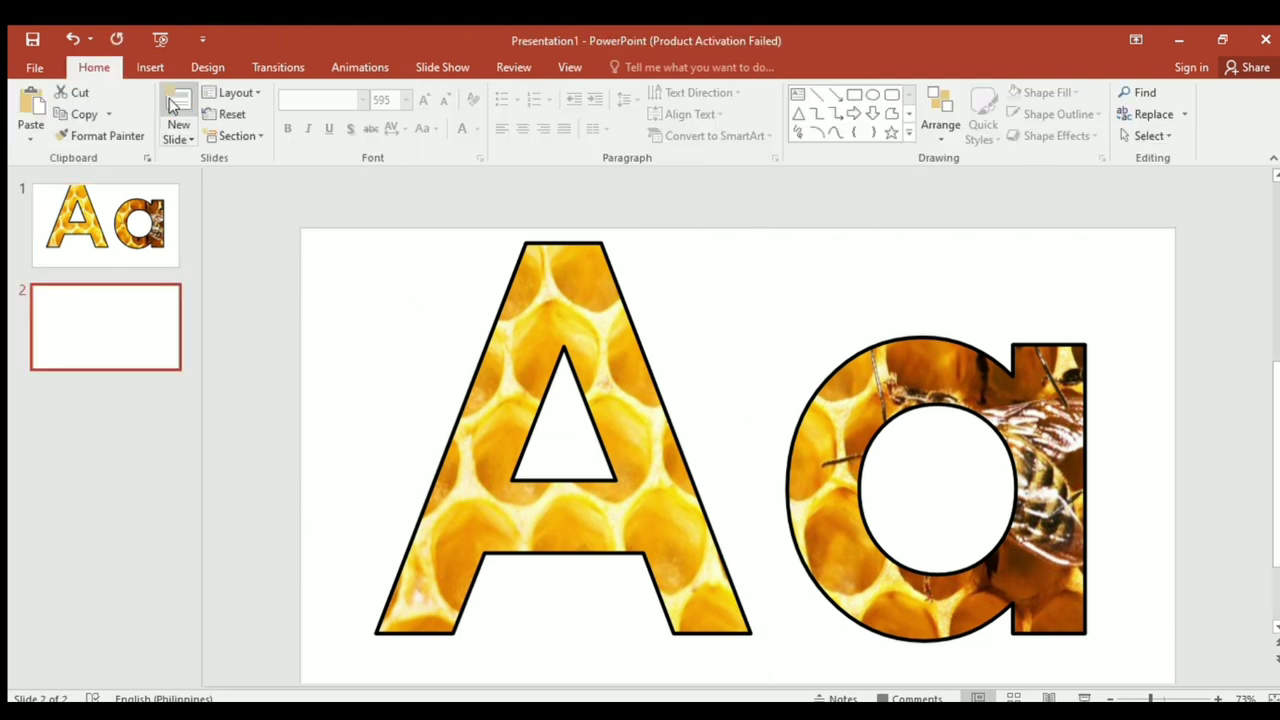
pyautogui.click(390, 300)
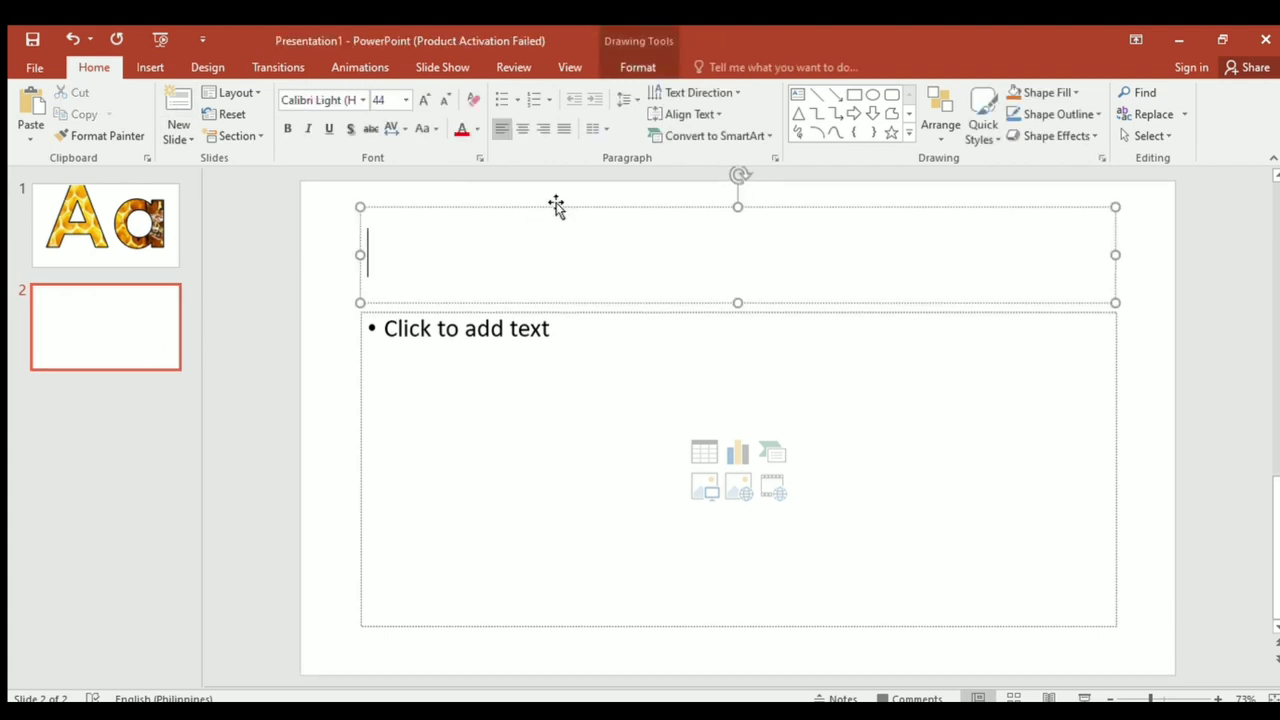
pyautogui.click(552, 303)
pyautogui.press('Delete')
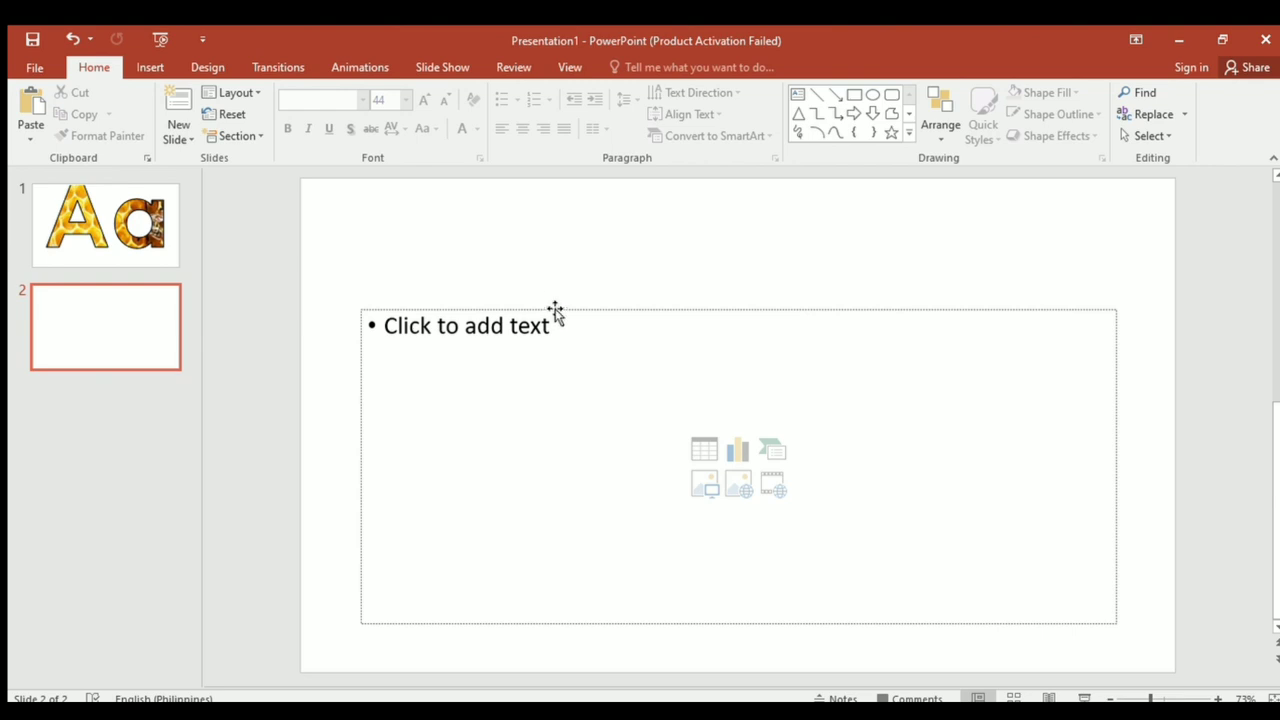
pyautogui.click(558, 311)
pyautogui.press('Delete')
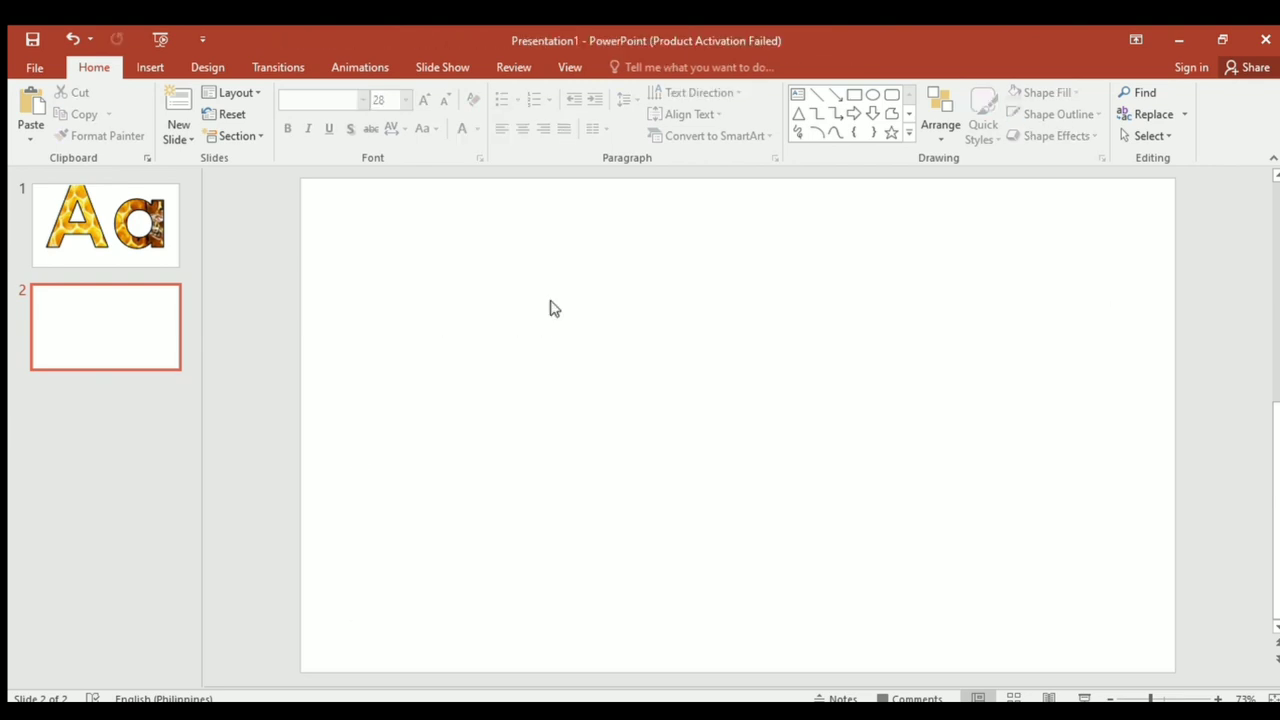
# - Draw a large text box across the slide, type 2, and select it
pyautogui.click(152, 67)
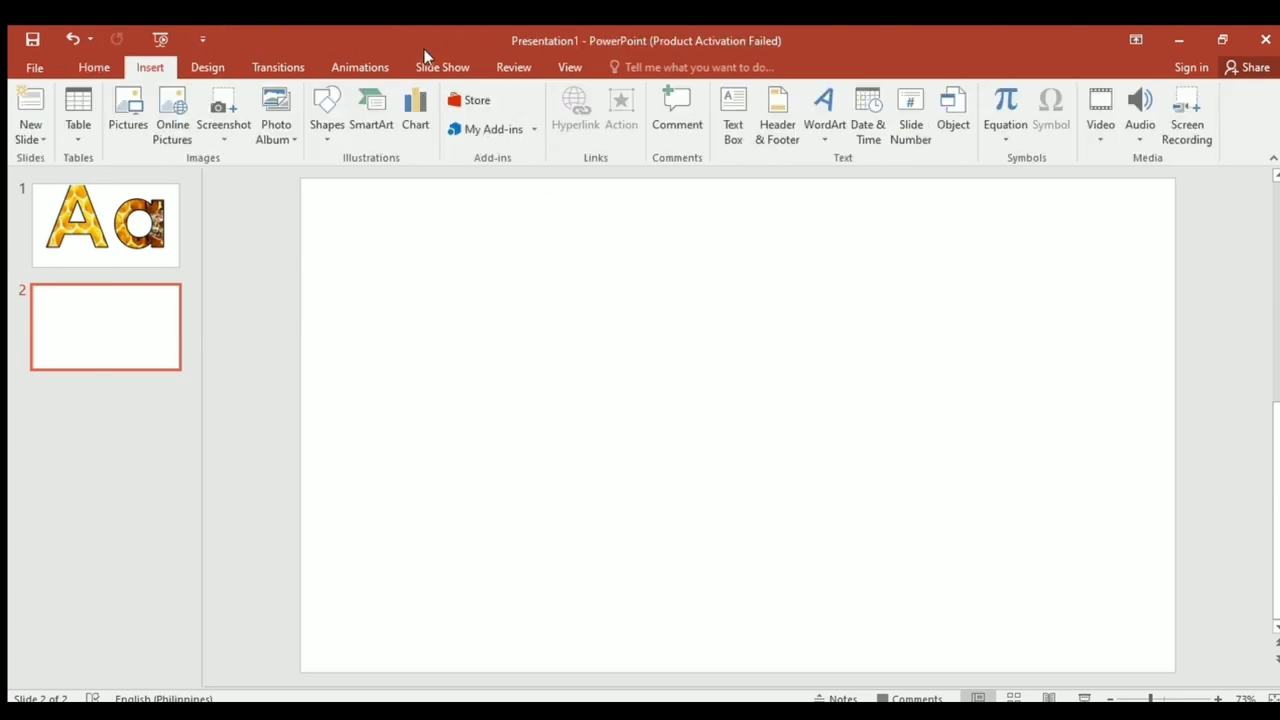
pyautogui.click(731, 88)
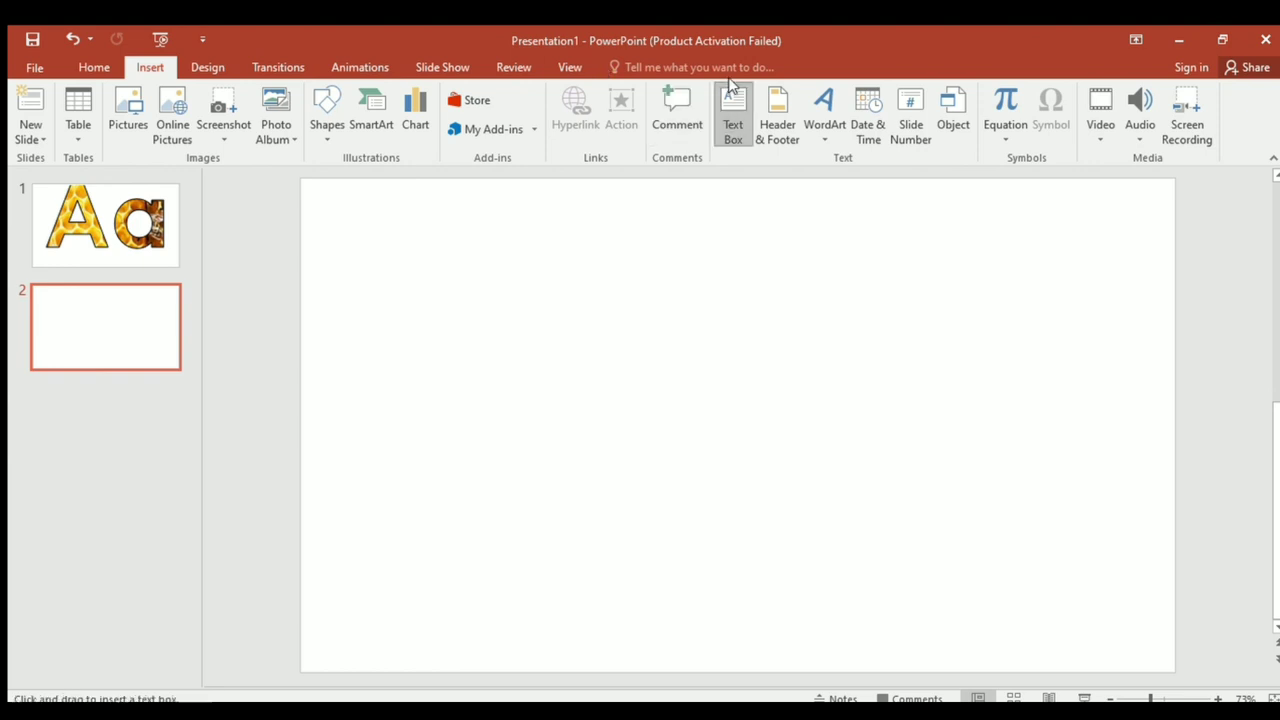
pyautogui.click(410, 238)
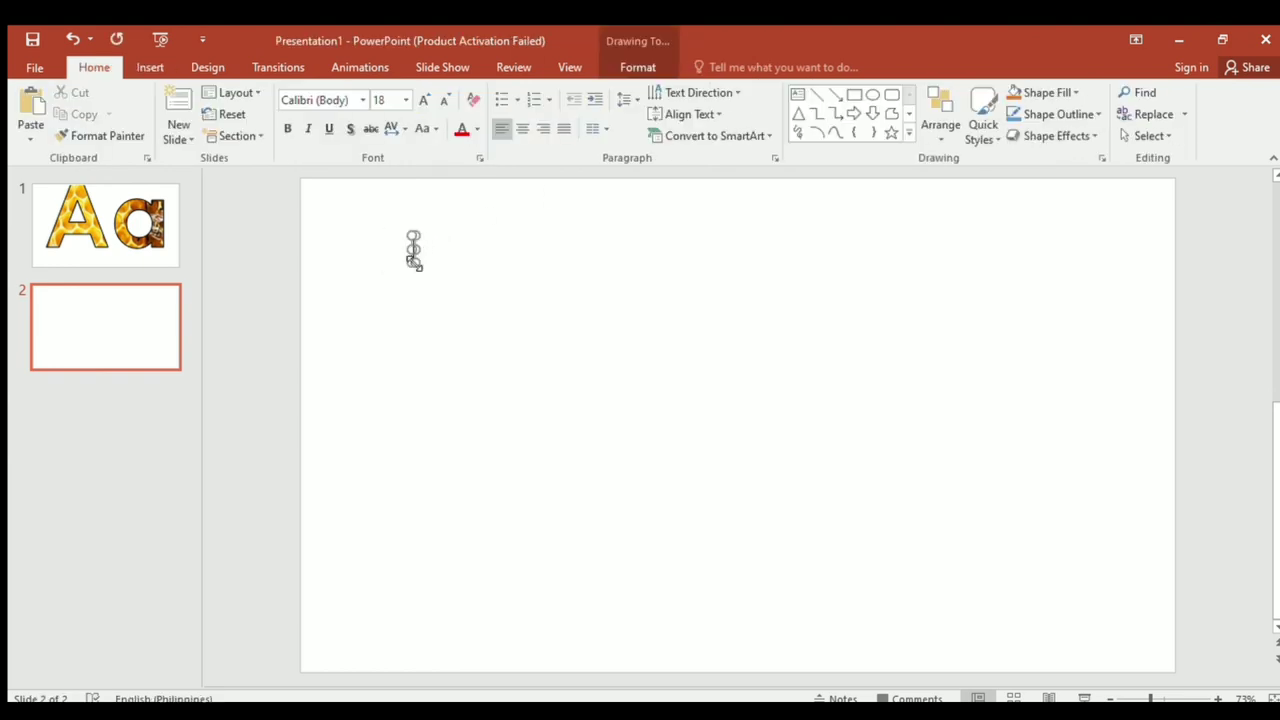
pyautogui.moveTo(415, 262); pyautogui.dragTo(937, 561)
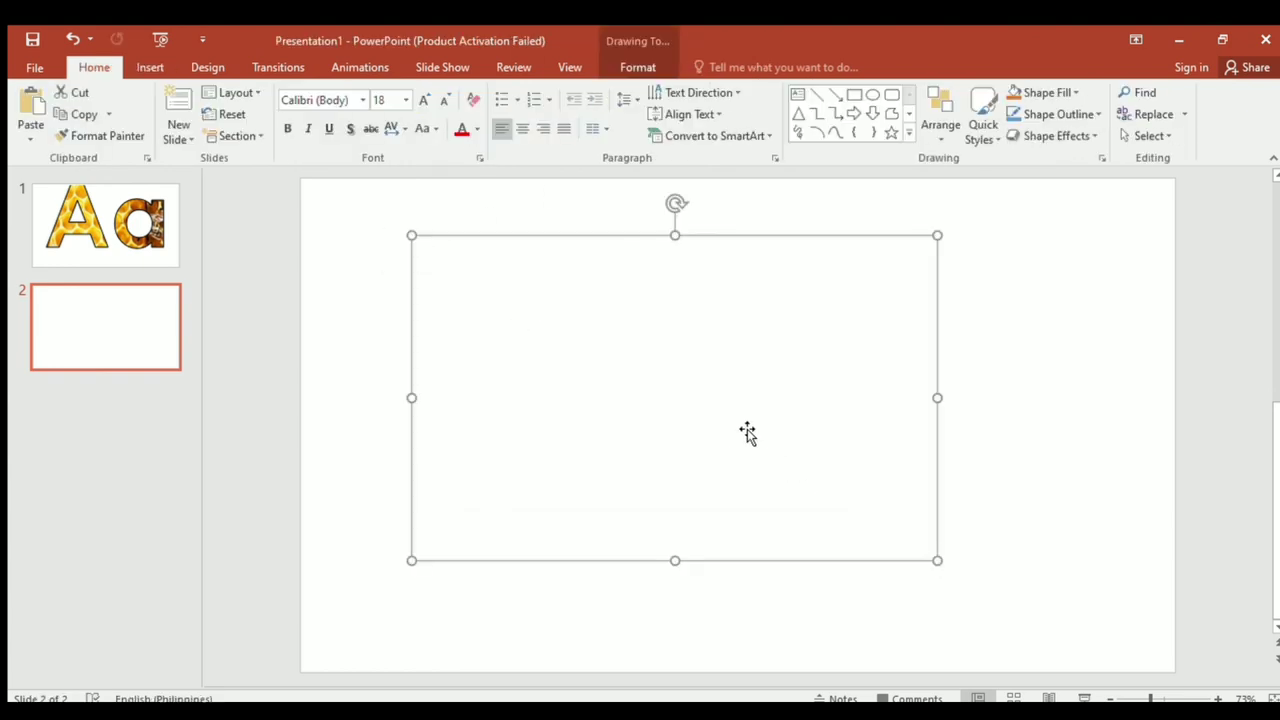
pyautogui.write('2')
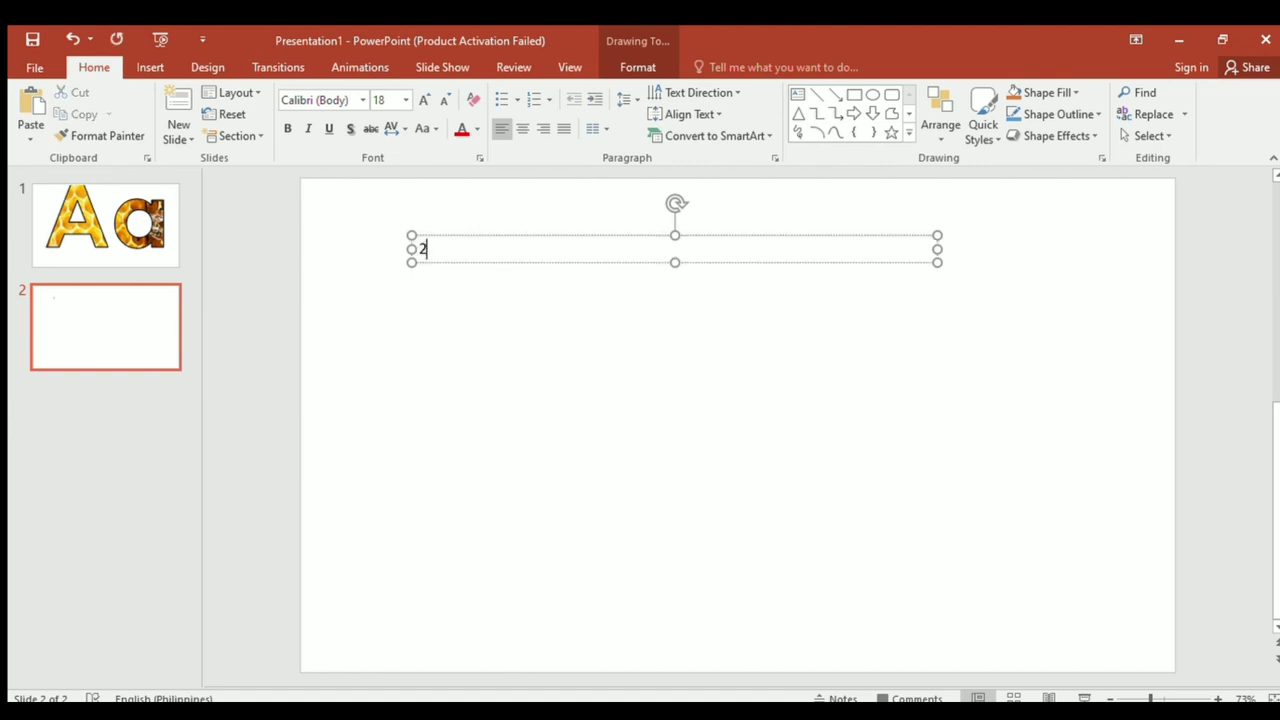
pyautogui.hotkey('shift', 'Home')
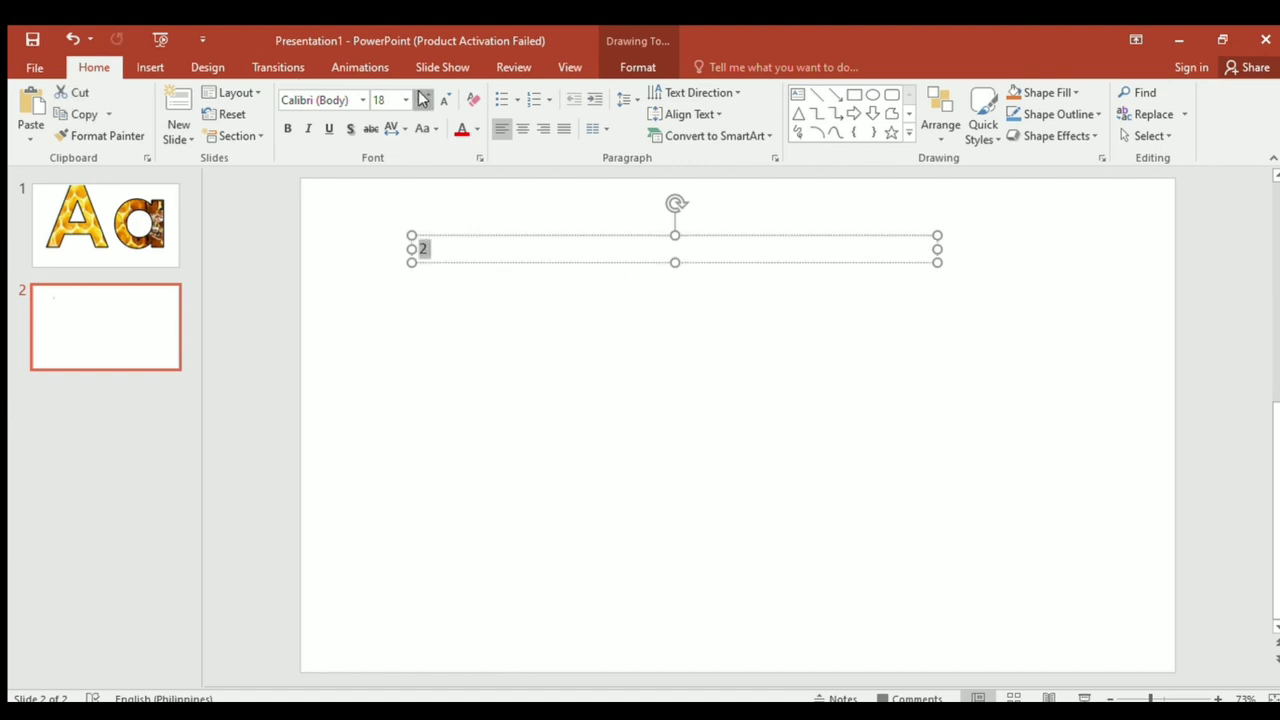
# - Enlarge the 2 to 413 points and centre it in its box
pyautogui.click(423, 98)
pyautogui.click(423, 98)
pyautogui.click(423, 98)
pyautogui.click(423, 98)
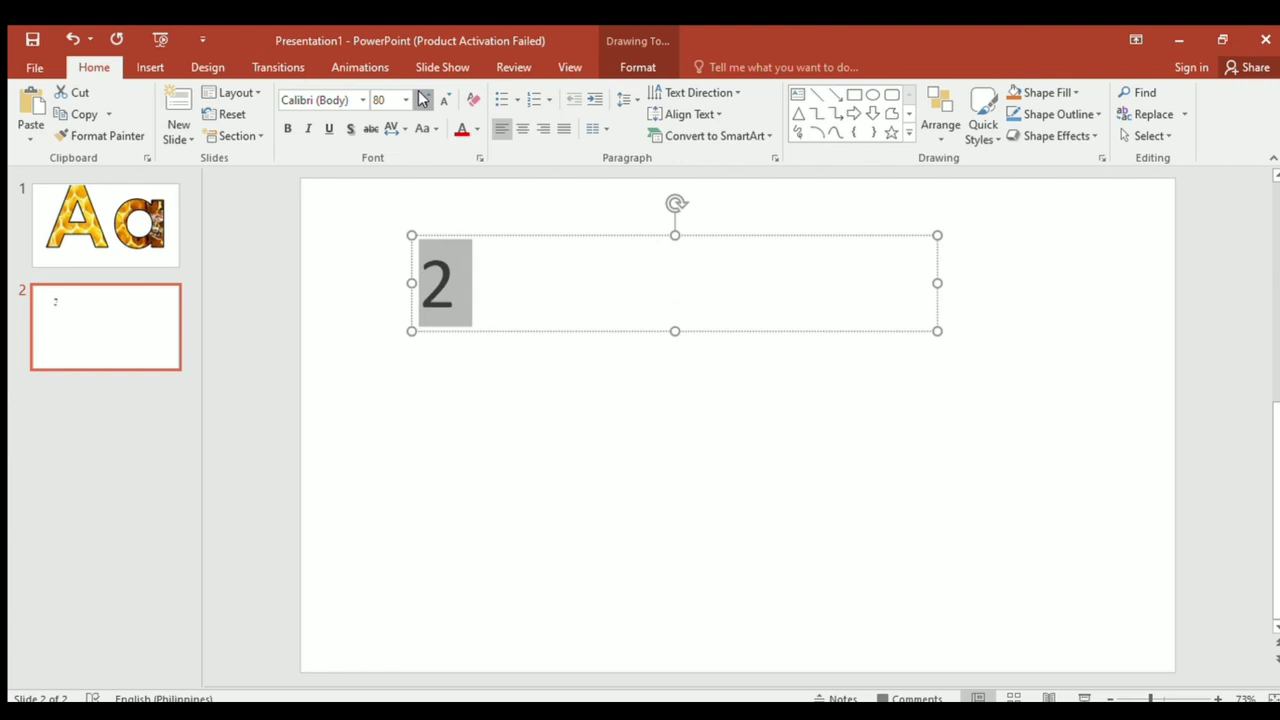
pyautogui.click(423, 98)
pyautogui.click(423, 98)
pyautogui.click(423, 98)
pyautogui.click(423, 98)
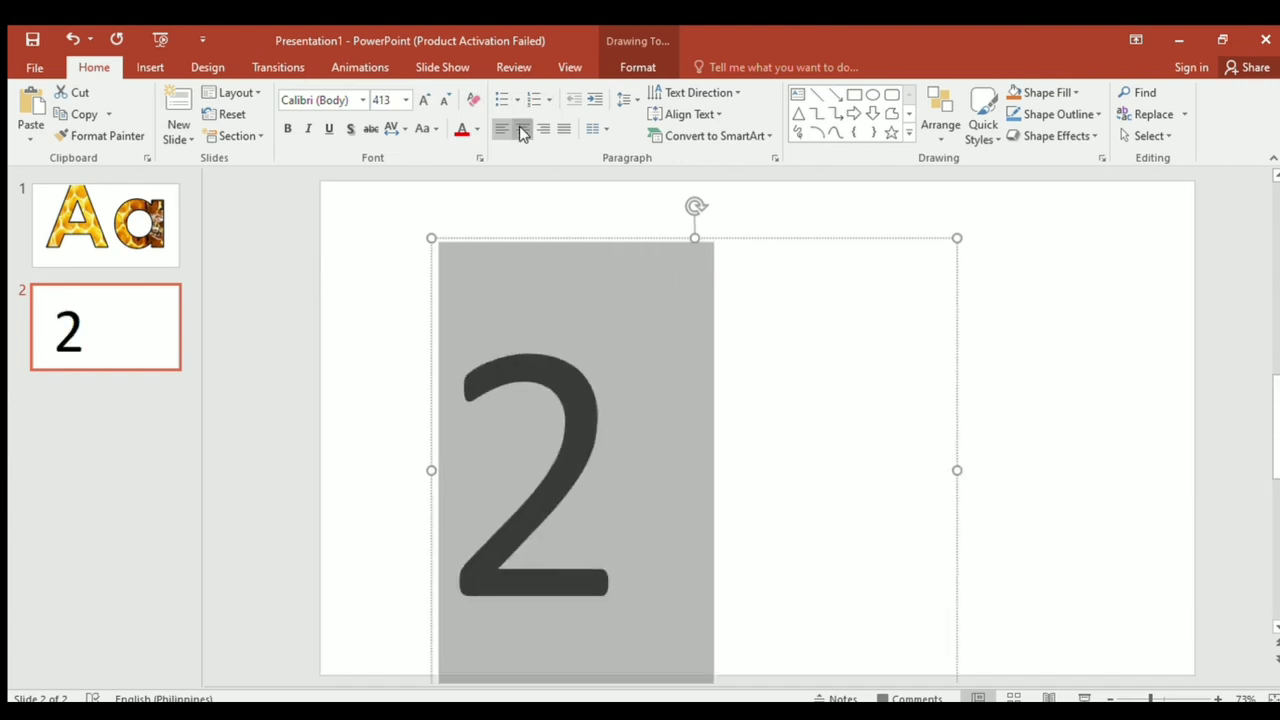
pyautogui.click(521, 131)
pyautogui.click(950, 300)
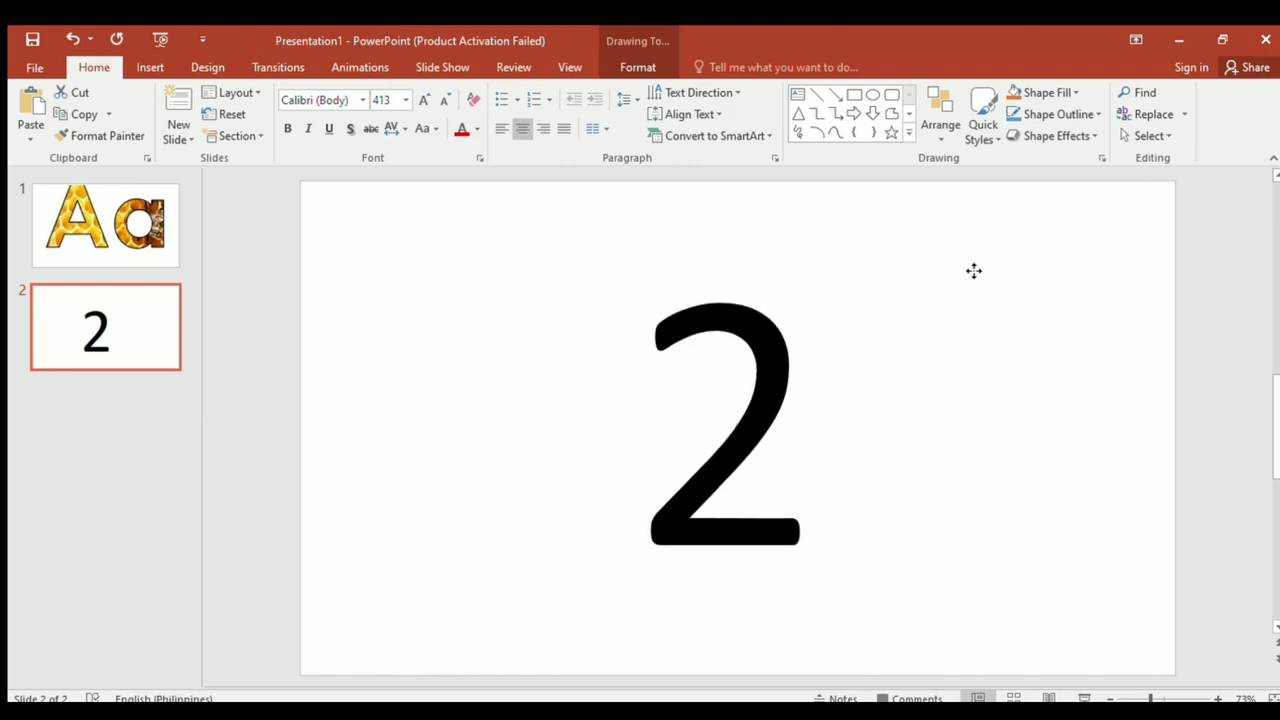
pyautogui.click(809, 369)
# - Set the 2 in bold Century Gothic and select all its text
pyautogui.doubleClick(794, 372)
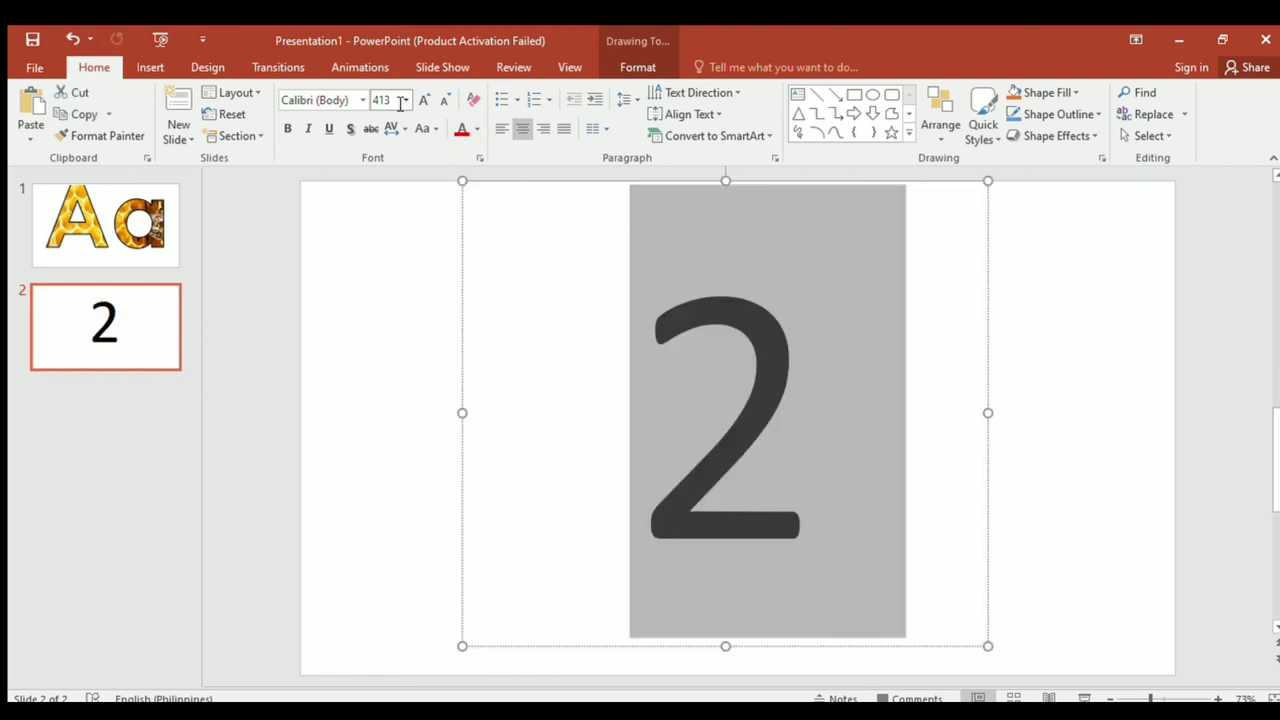
pyautogui.click(320, 100)
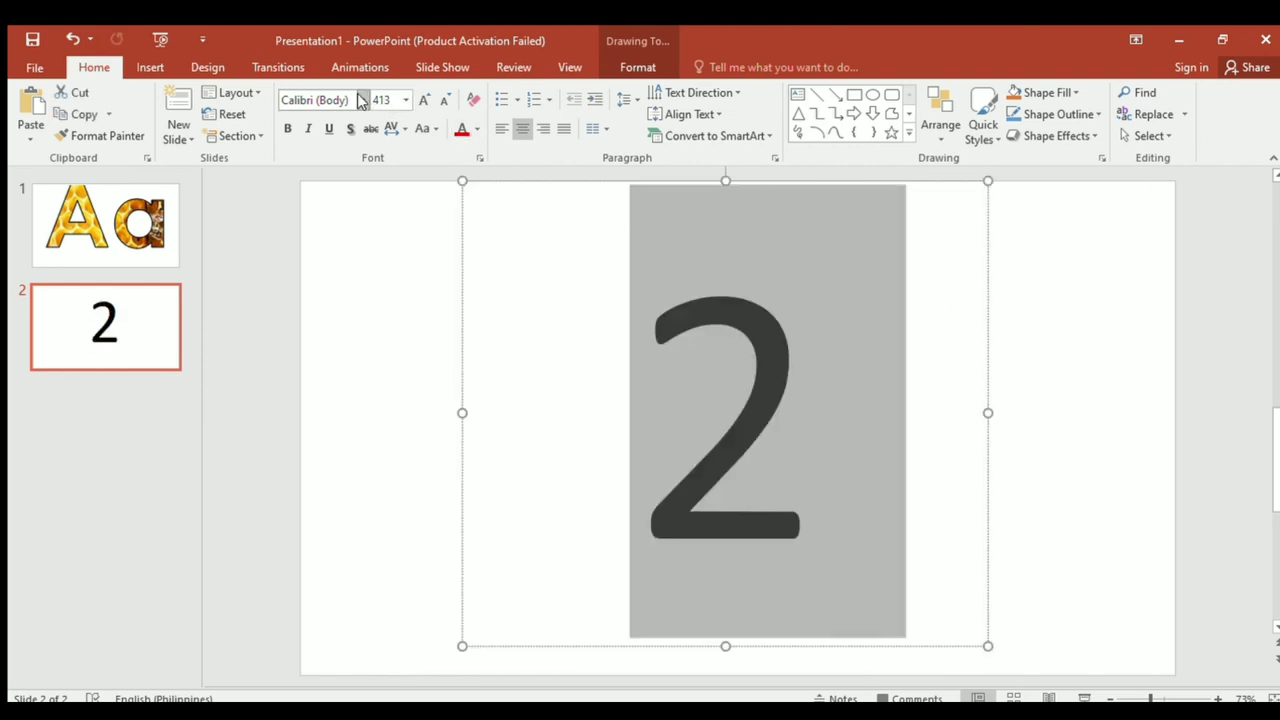
pyautogui.click(392, 214)
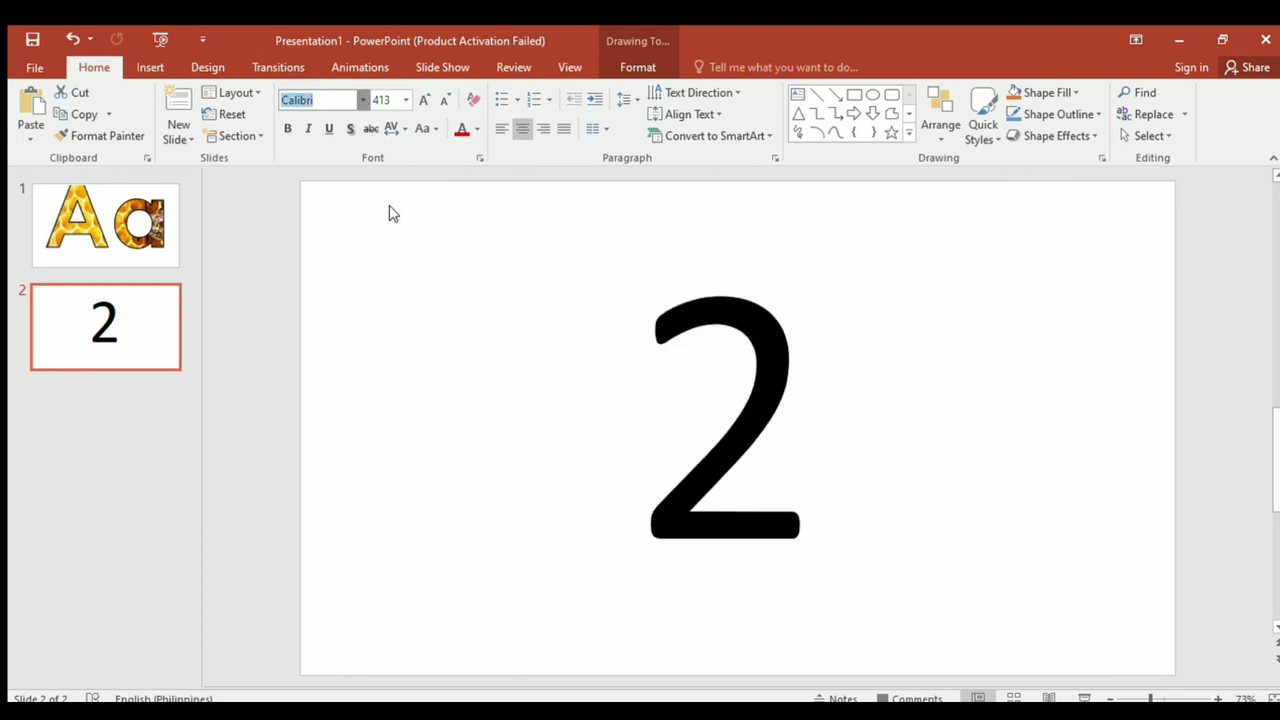
pyautogui.click(324, 100)
pyautogui.write('Century Gothic')
pyautogui.hotkey('ctrl', 'z')
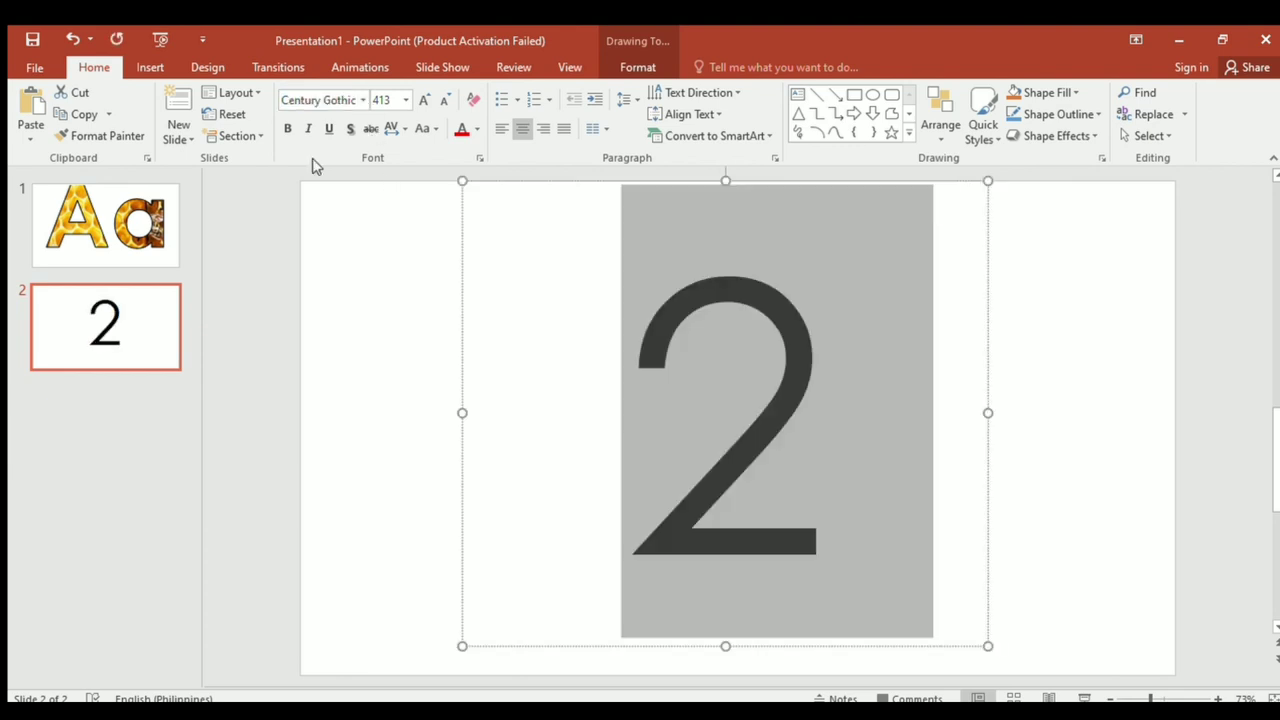
pyautogui.click(287, 130)
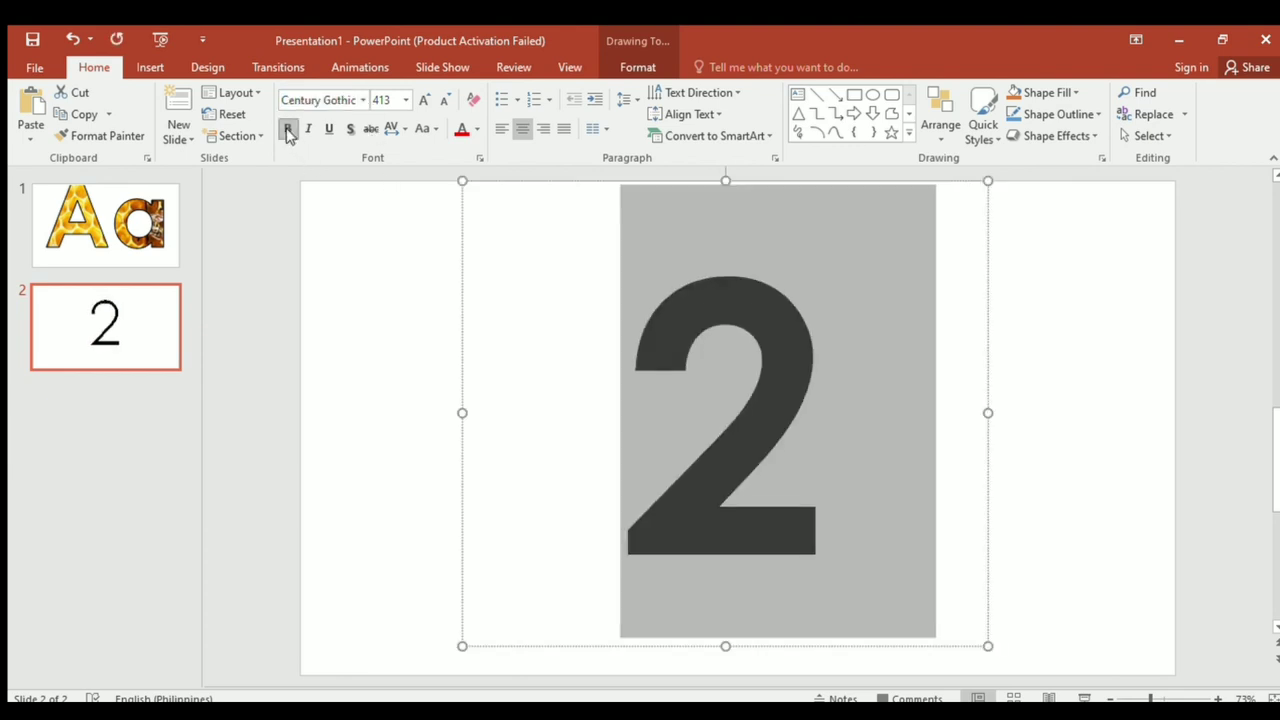
pyautogui.click(712, 343)
pyautogui.hotkey('ctrl', 'a')
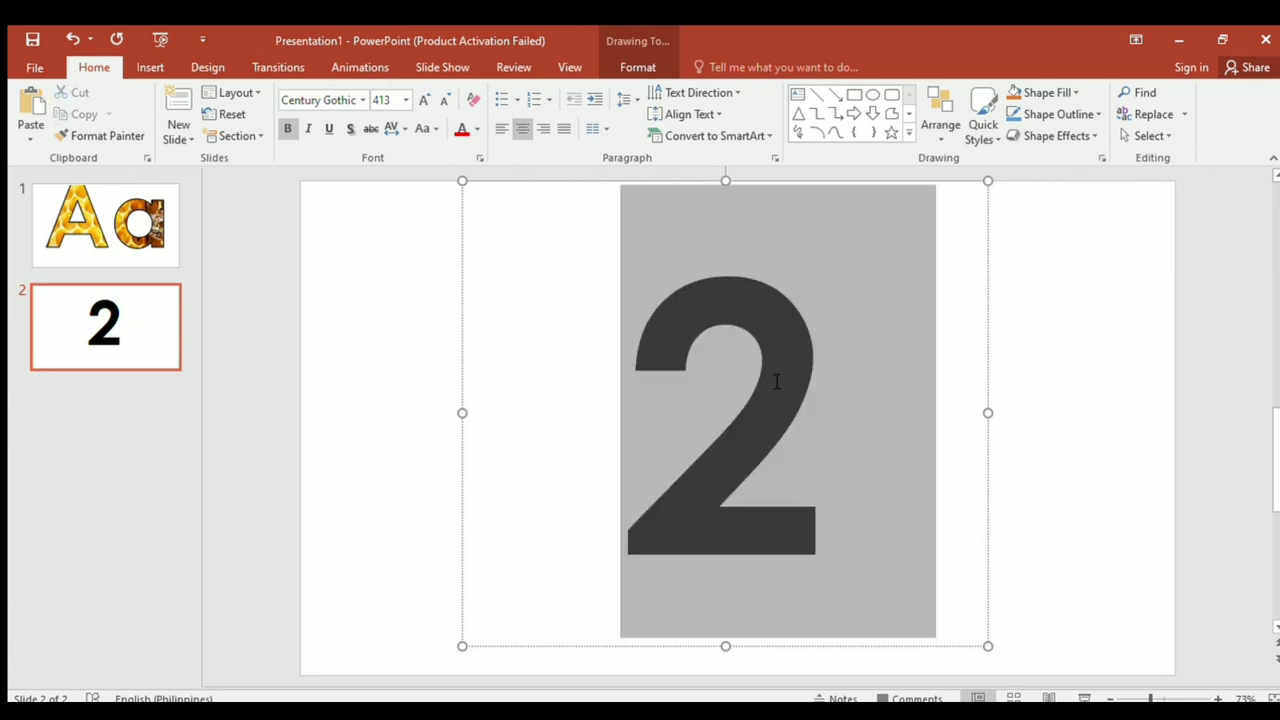
# - Fill the 2 with a blue textured picture and black outline, then return to the Aa slide
pyautogui.click(647, 66)
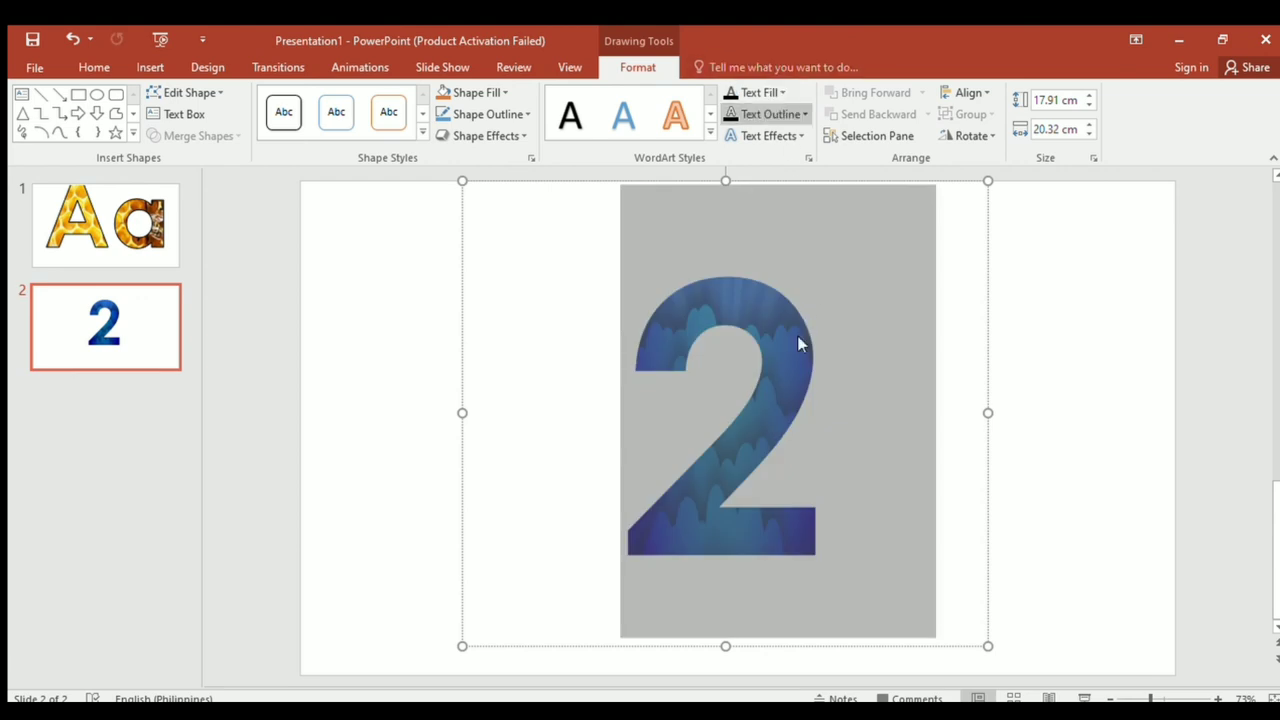
pyautogui.click(943, 434)
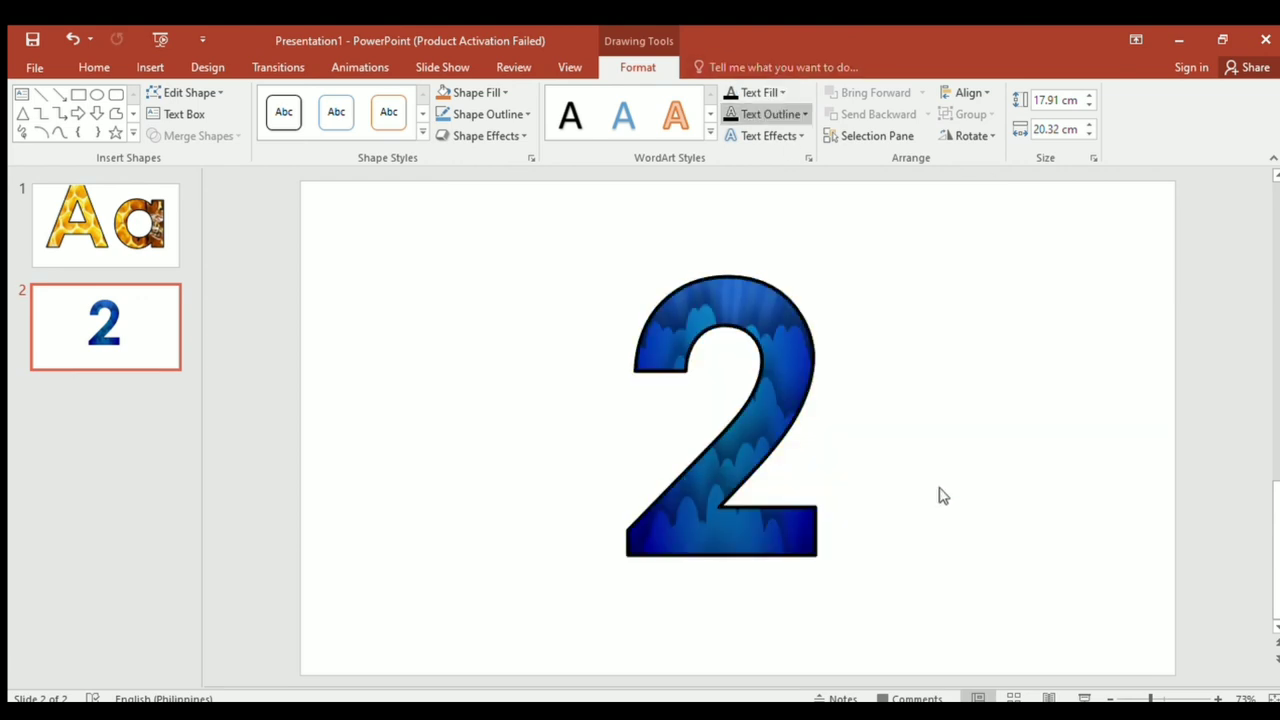
pyautogui.click(1014, 500)
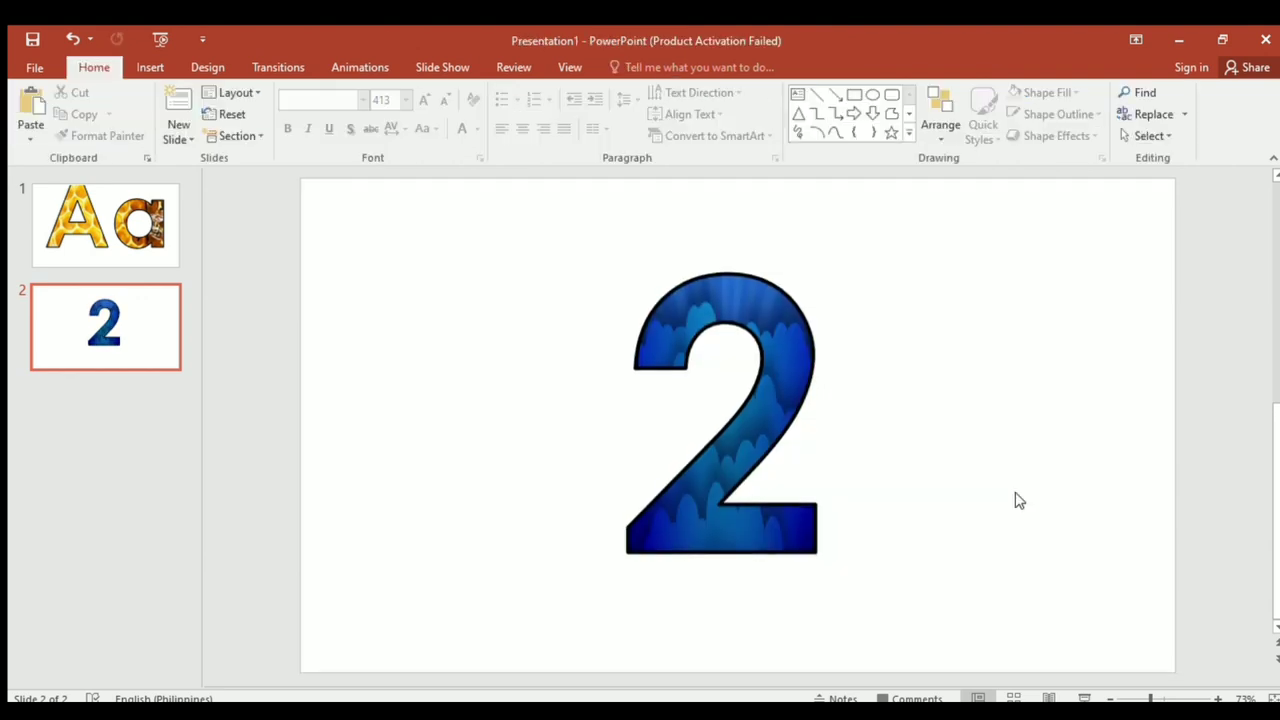
pyautogui.click(115, 210)
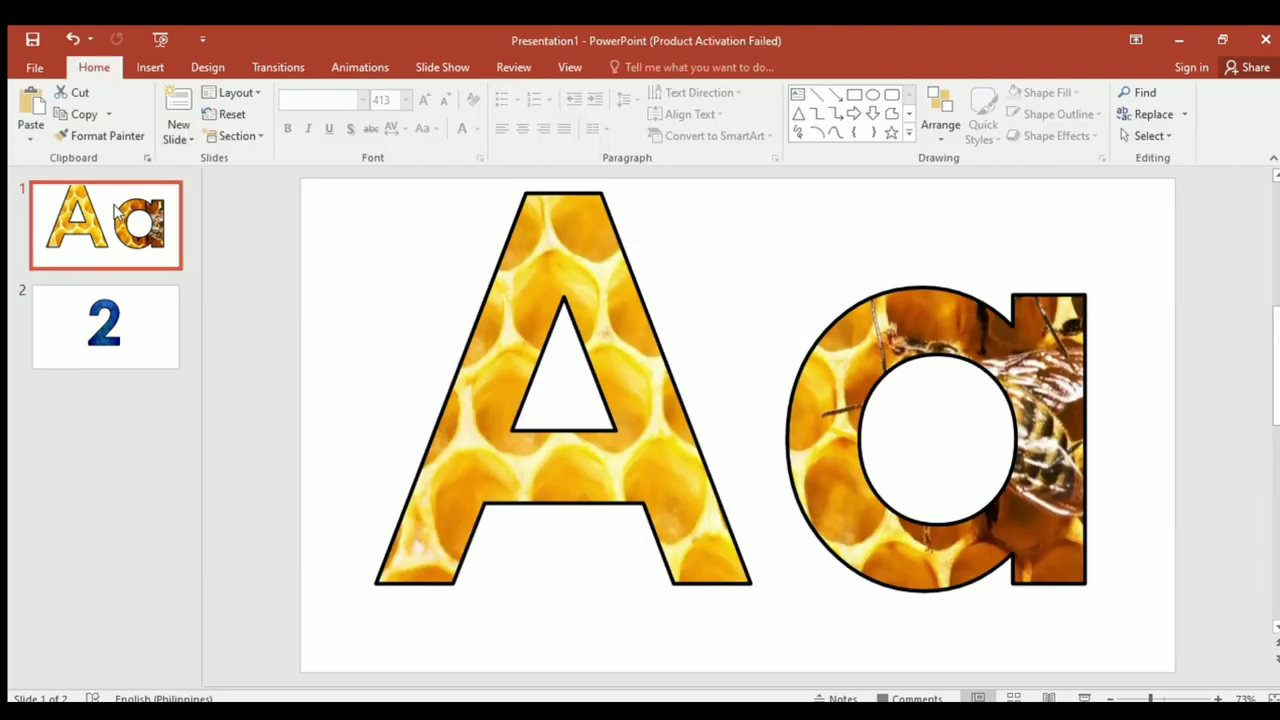
# - Go back to slide 2 and shrink the selected 2 to 199 points
pyautogui.click(140, 311)
pyautogui.click(141, 249)
pyautogui.click(143, 323)
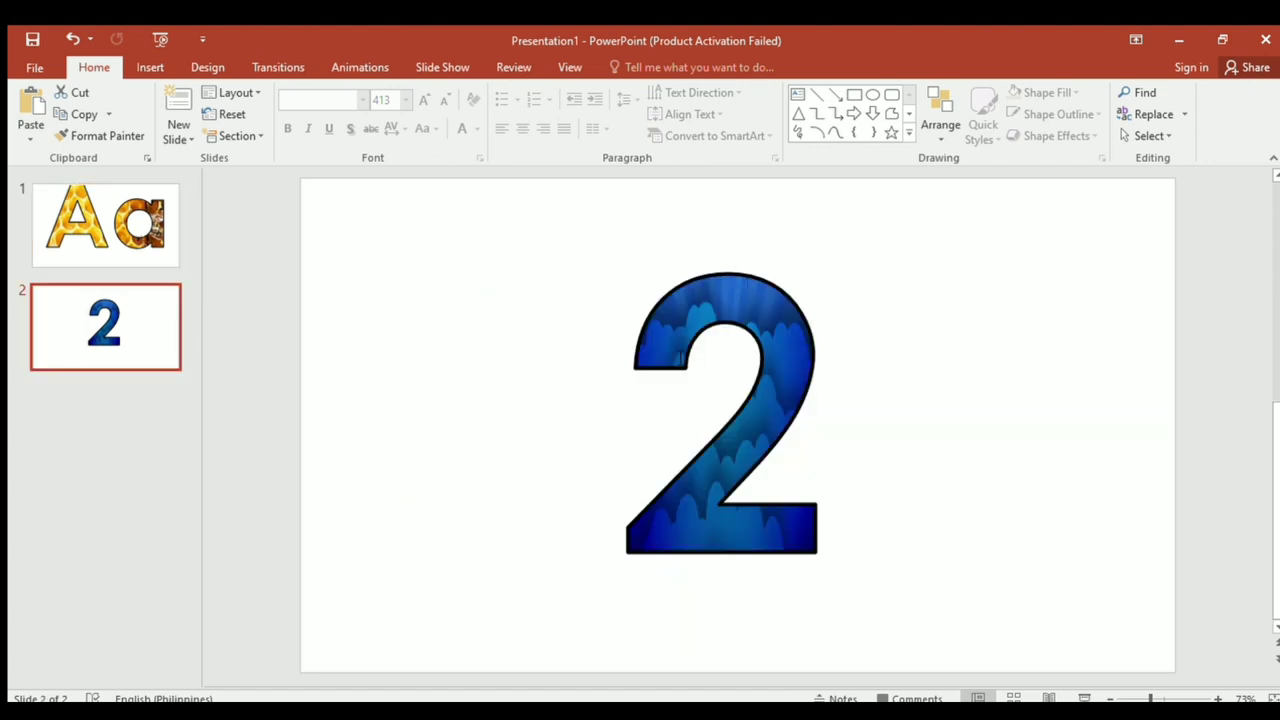
pyautogui.click(750, 400)
pyautogui.doubleClick(750, 397)
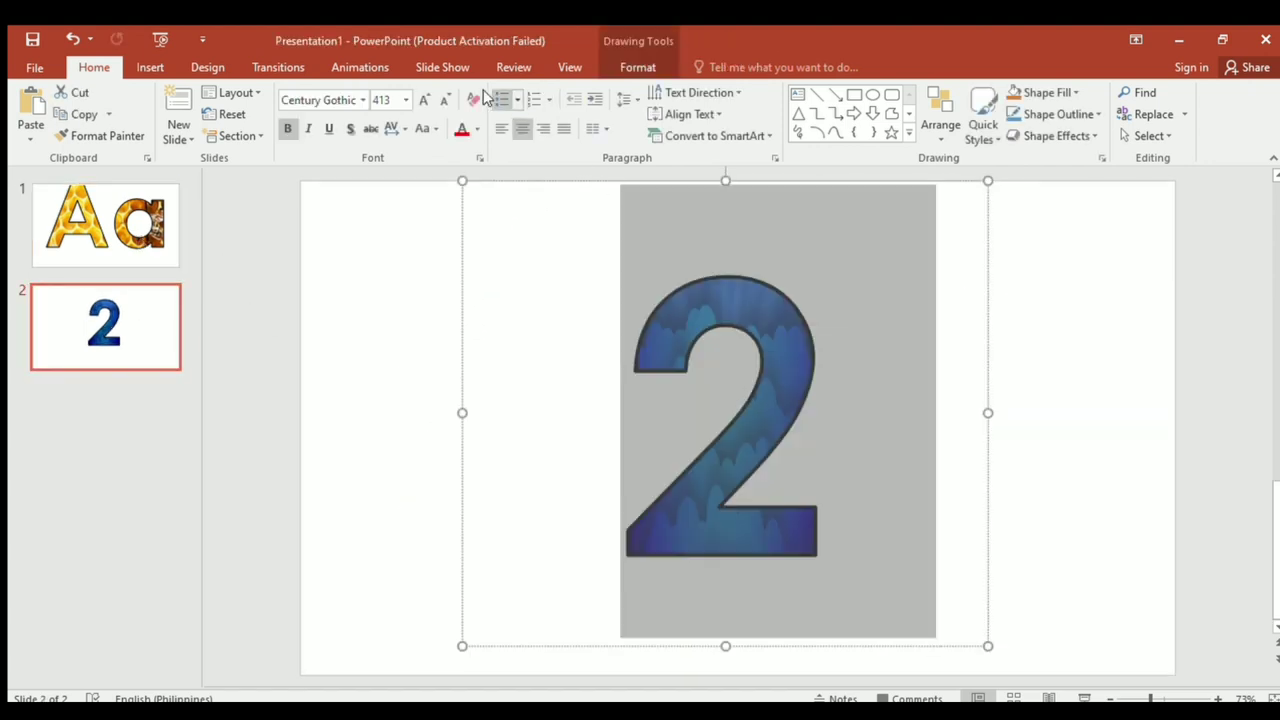
pyautogui.click(443, 101)
pyautogui.click(437, 103)
pyautogui.click(437, 103)
pyautogui.click(437, 103)
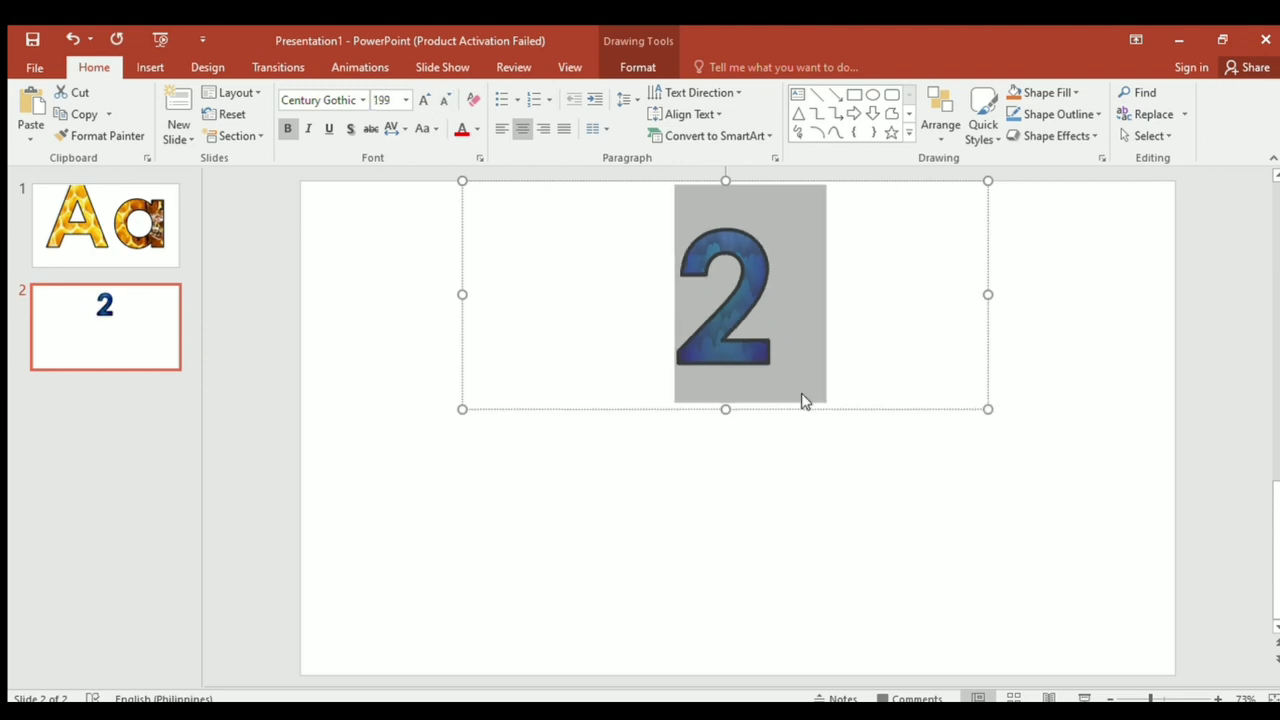
# - Type 'Subscribe' in place of the 2 and widen the box to fit it
pyautogui.write('Subs')
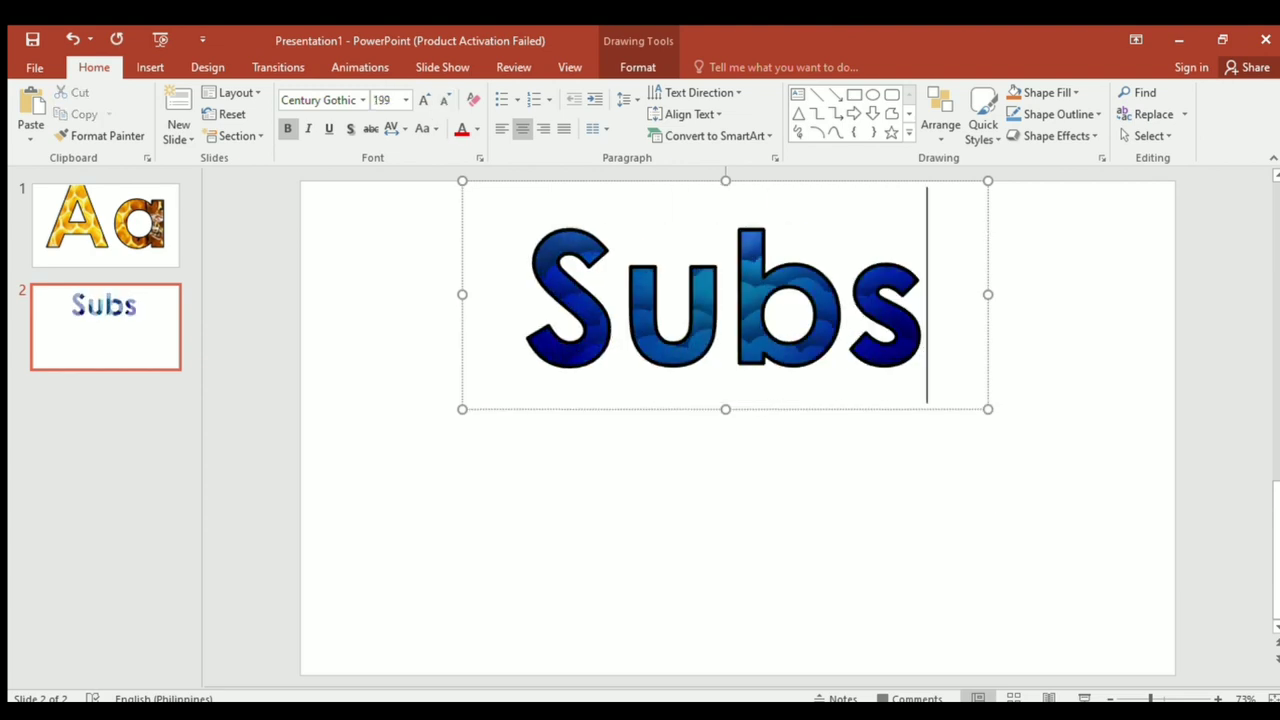
pyautogui.press('Return')
pyautogui.write('cribe')
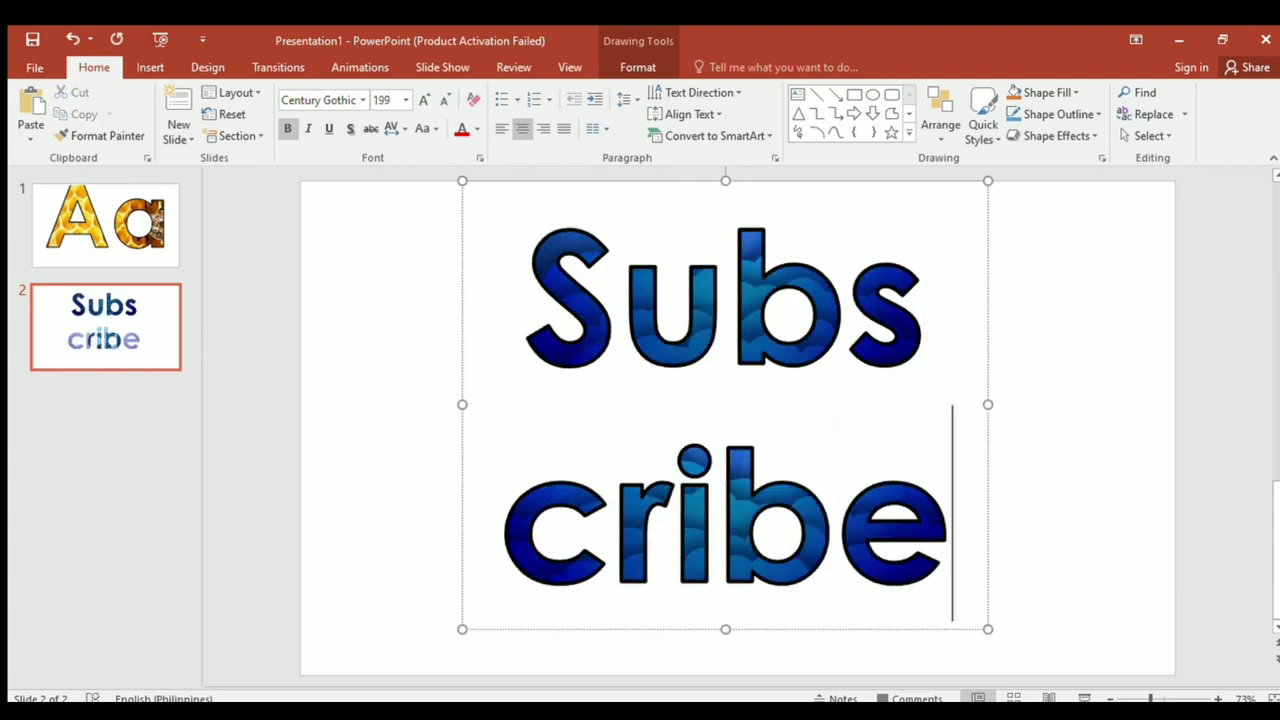
pyautogui.moveTo(987, 400); pyautogui.dragTo(1122, 404)
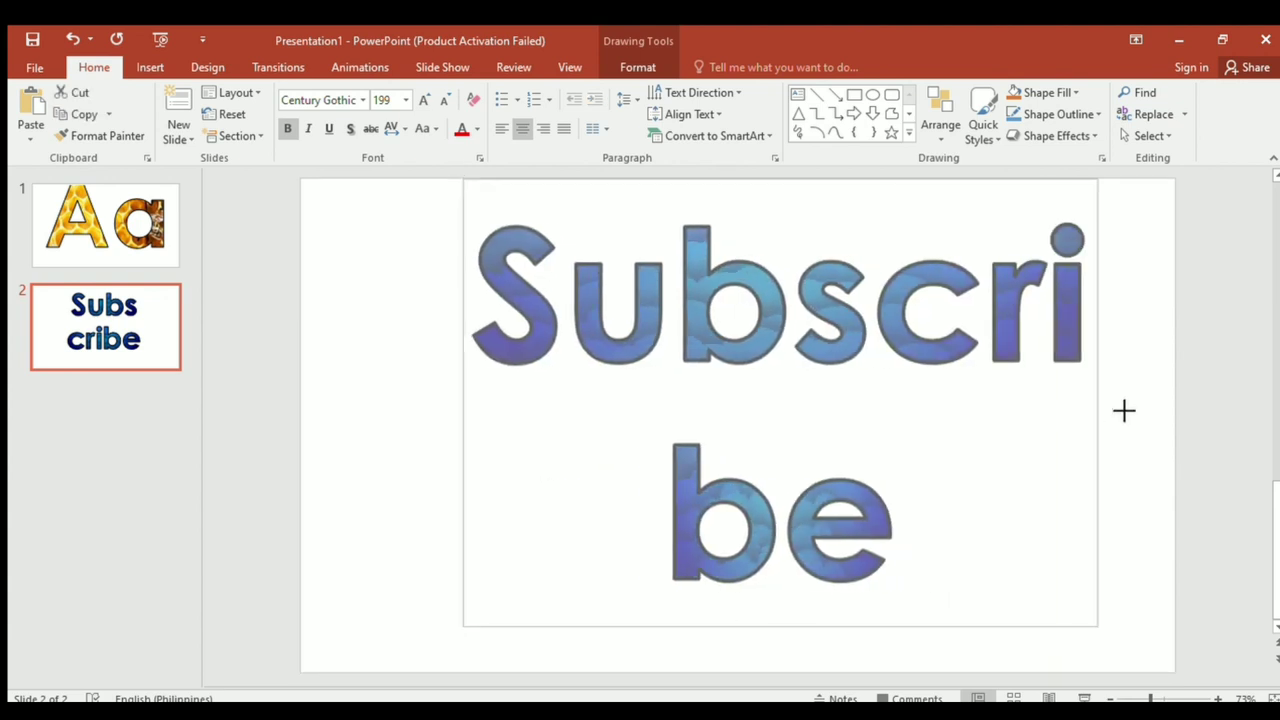